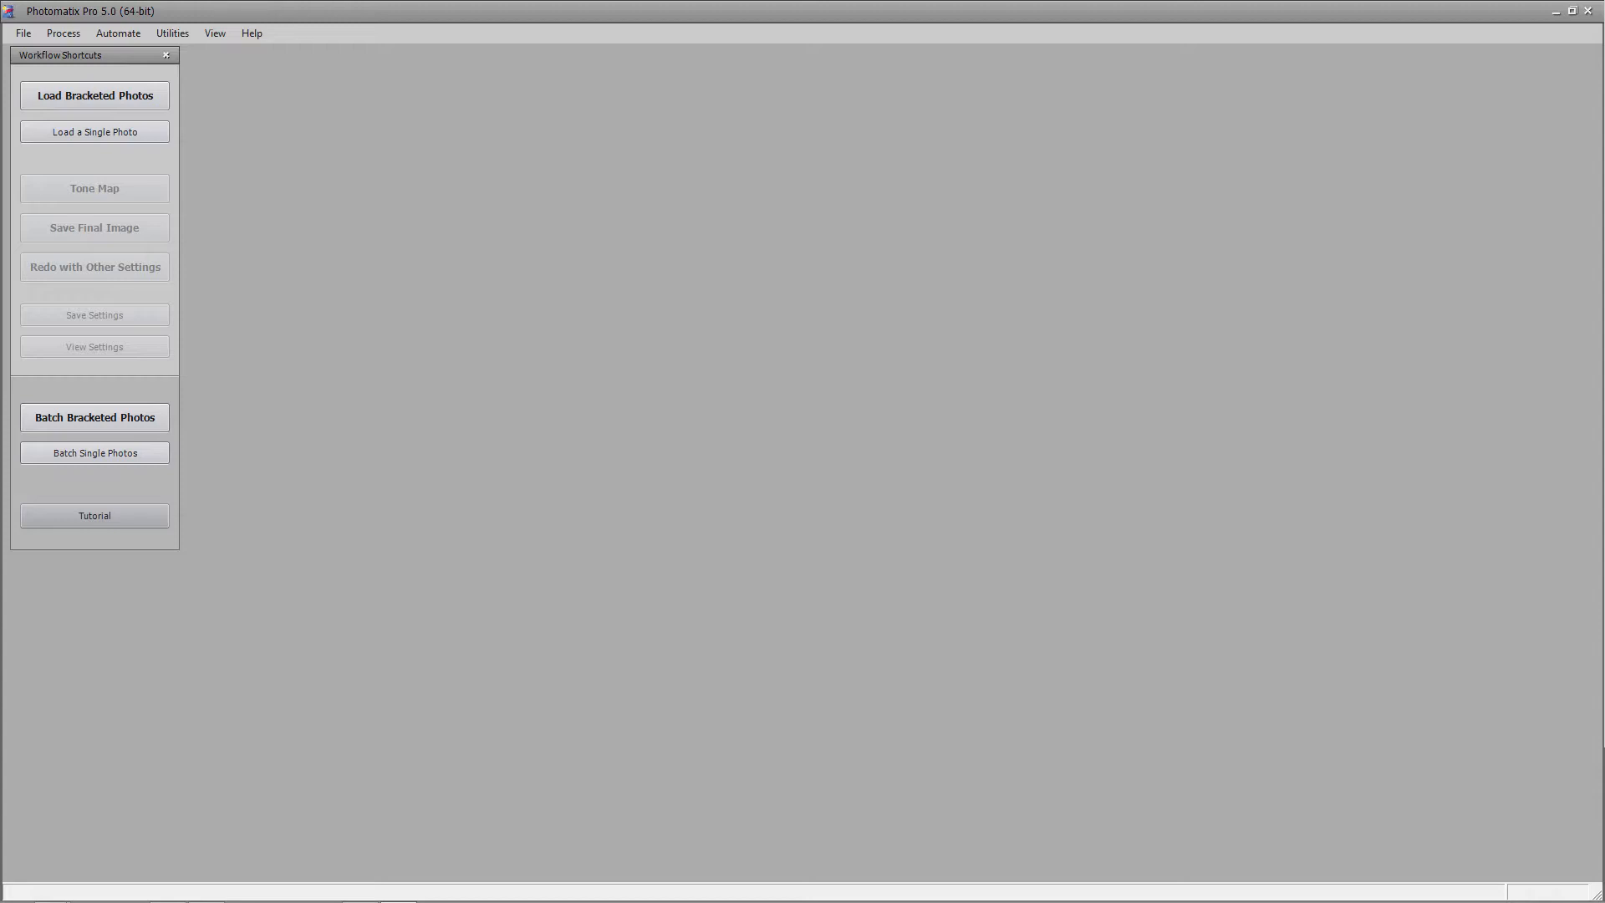
Drag the New folder Explorer window aside so only the empty Photomatix workspace shows
drag(1604, 17, 972, 1)
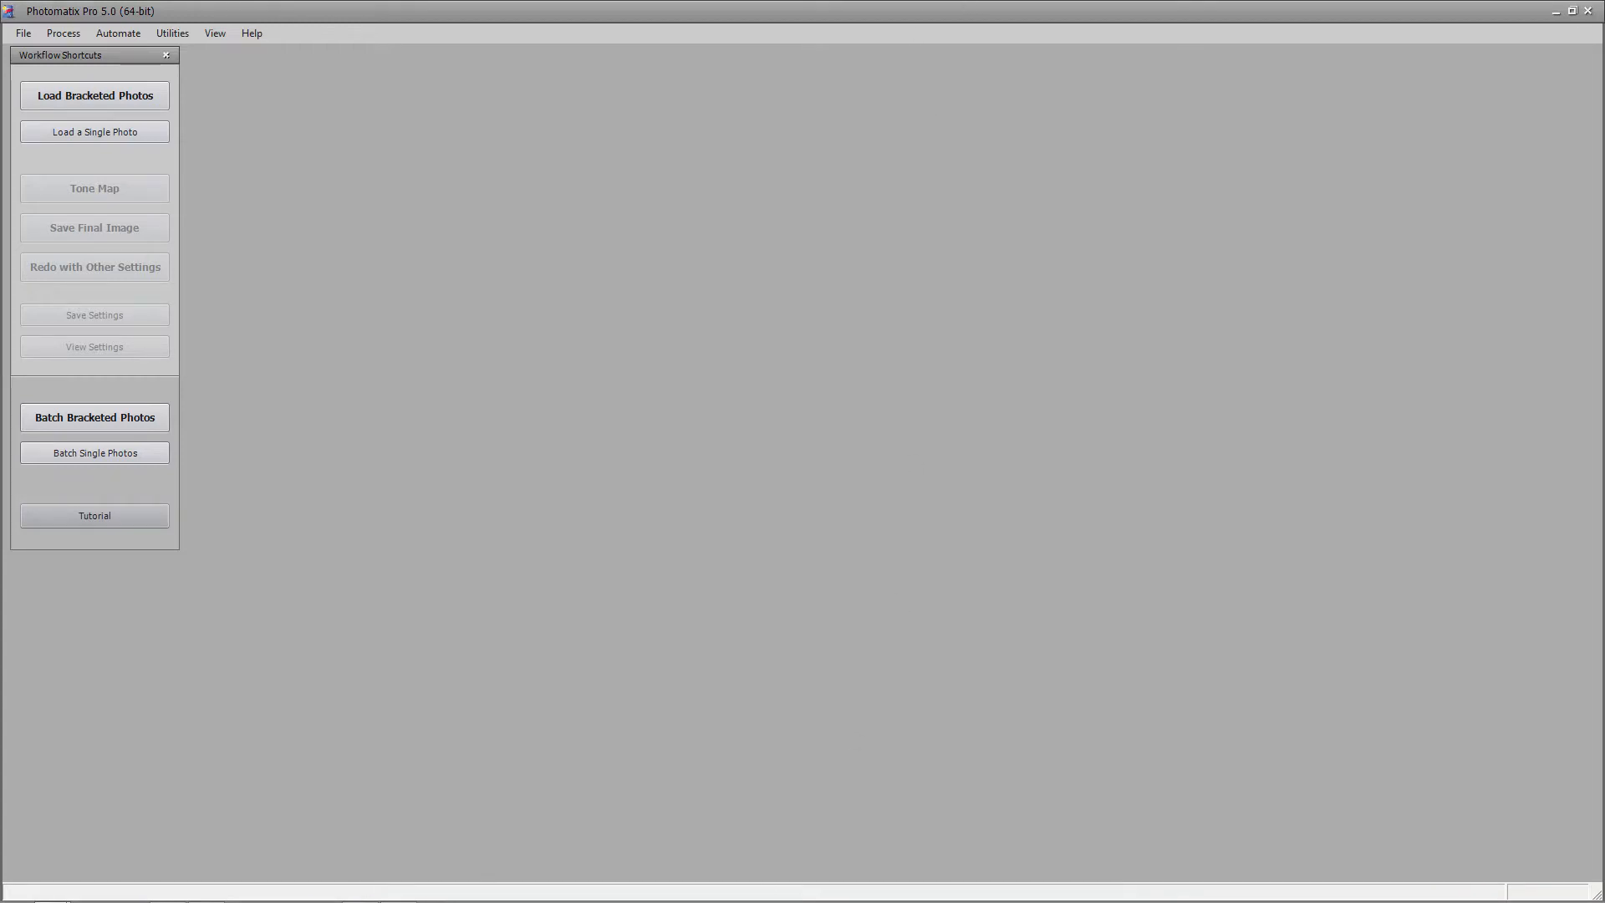
Bring the New folder Explorer window to the front and select IMG_8110.CR2
mouse_move(296, 894)
mouse_move(51, 894)
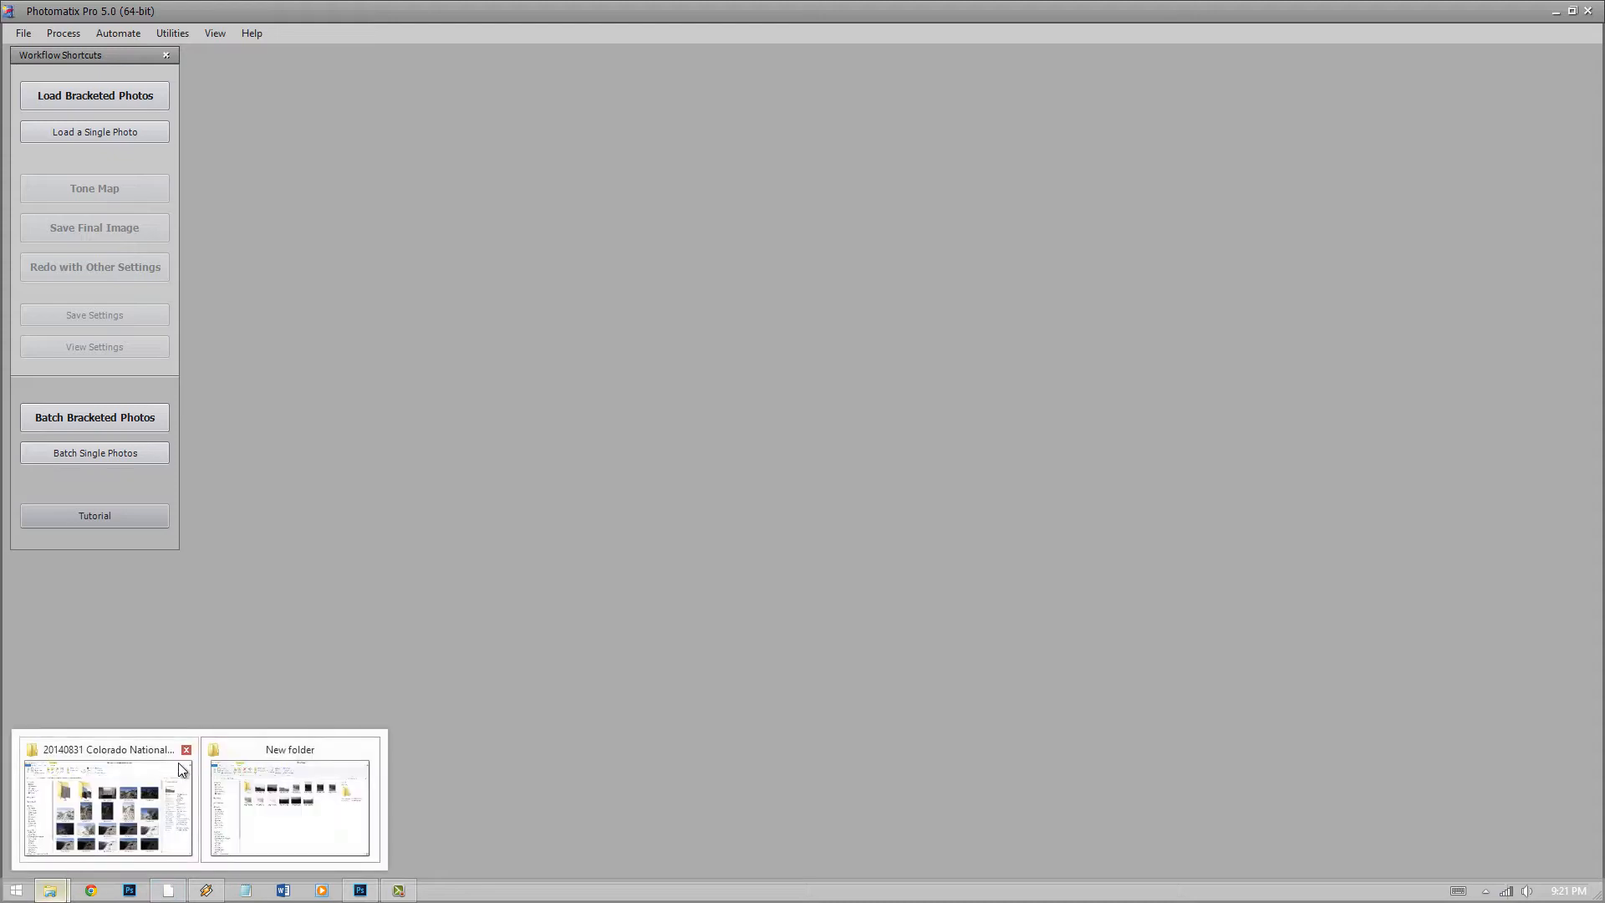
click(231, 757)
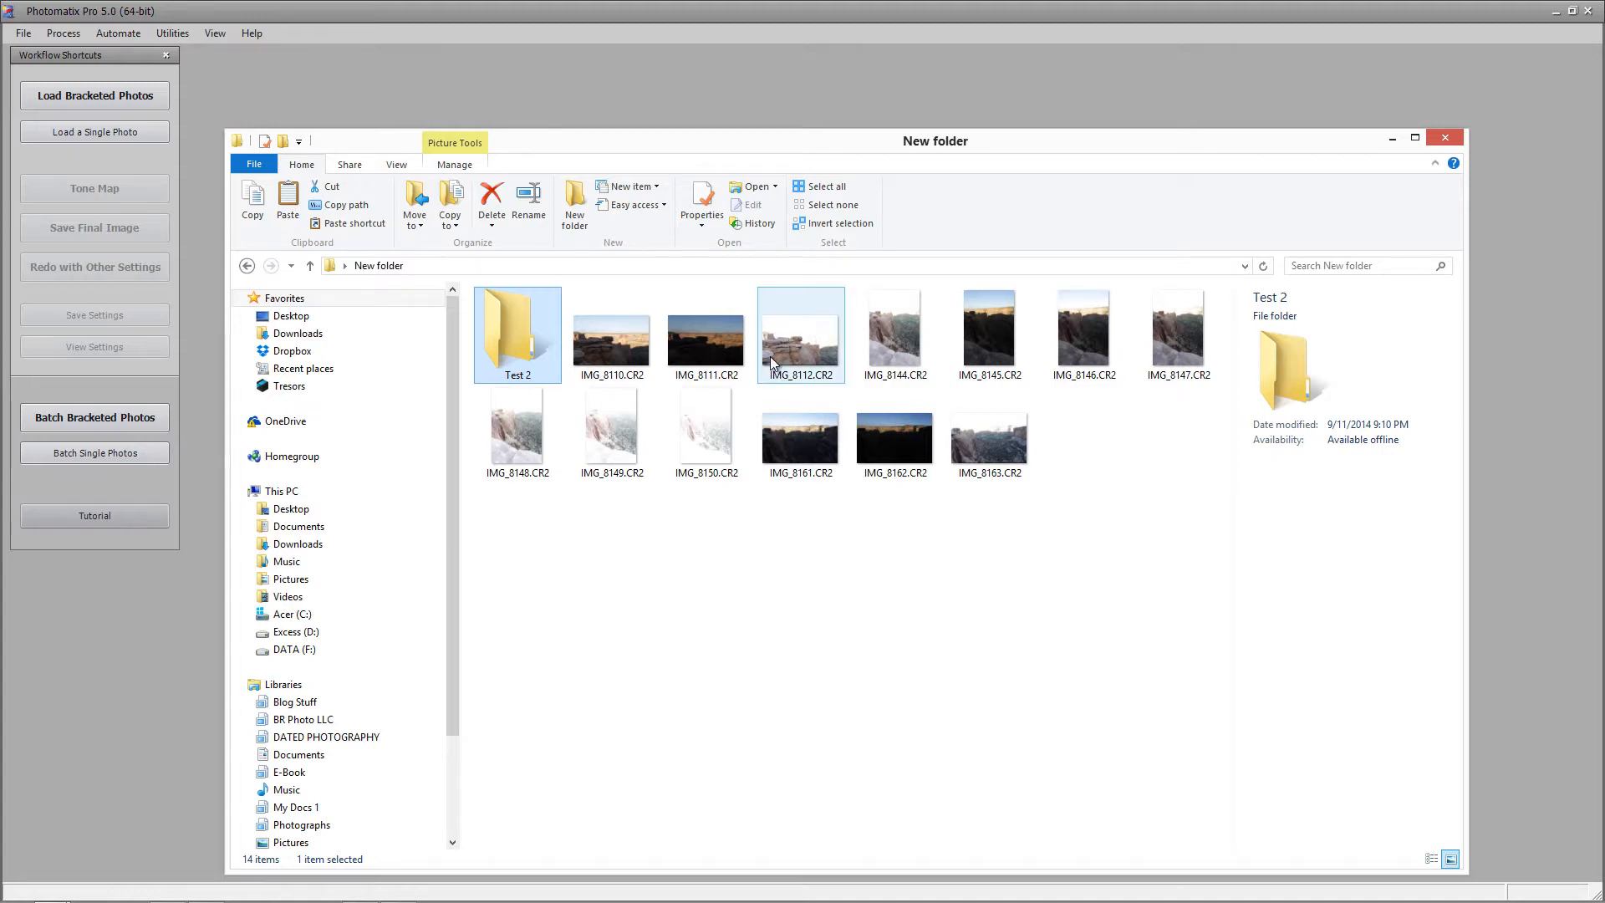
mouse_move(771, 355)
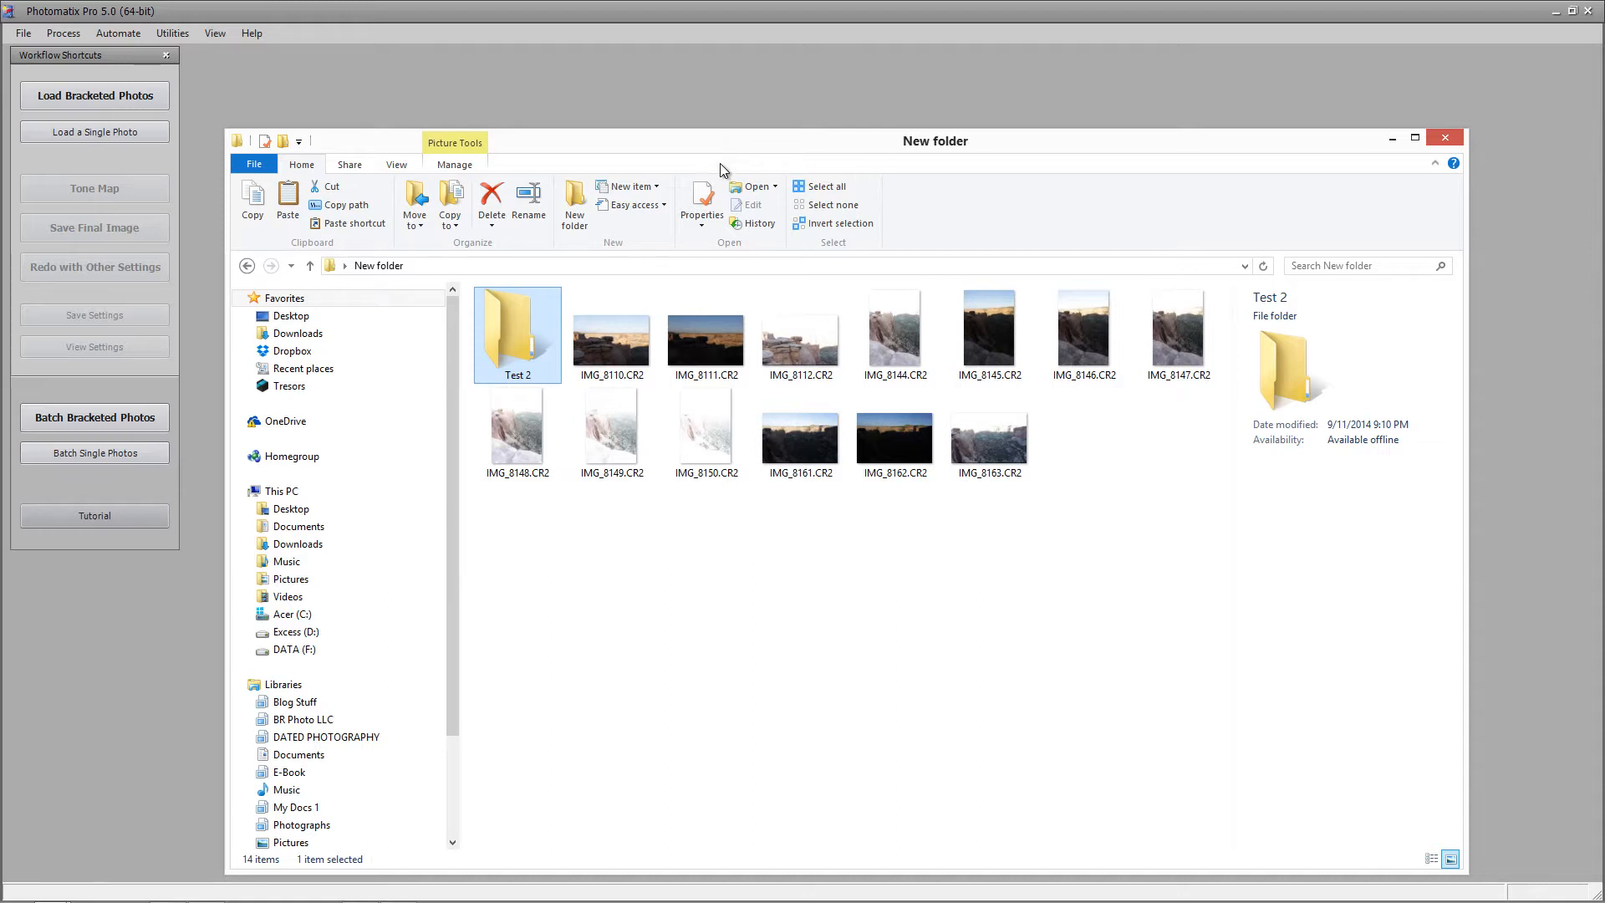
click(632, 339)
Load brackets IMG_8110–IMG_8112.CR2 into Photomatix and align and merge them to HDR
shift+click(769, 345)
drag(685, 344, 587, 117)
click(893, 469)
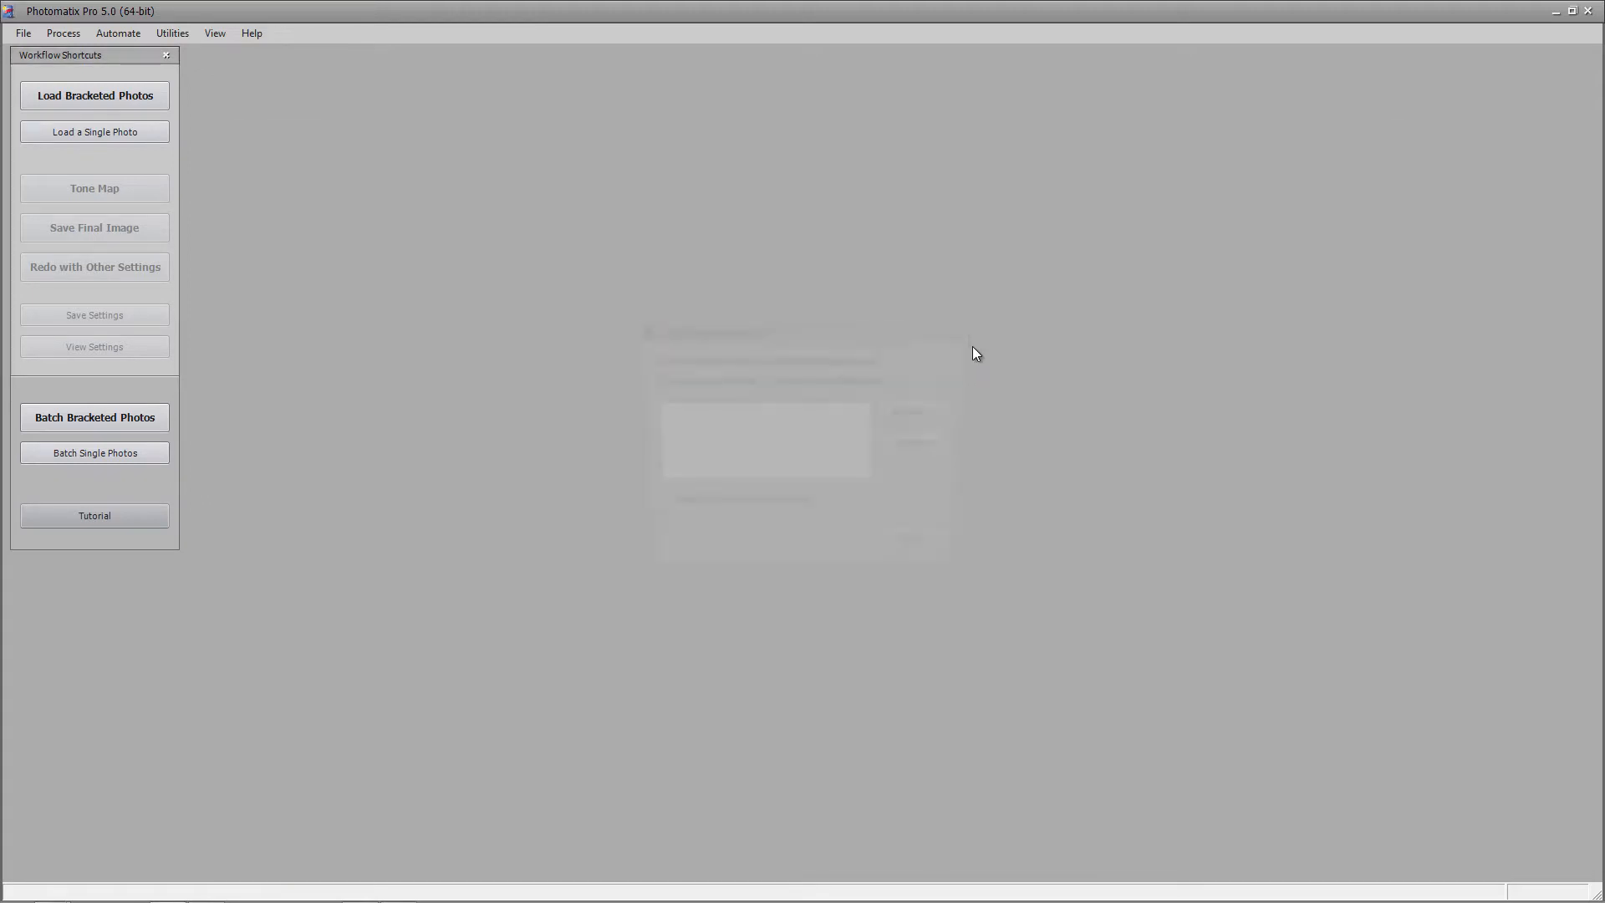
click(846, 555)
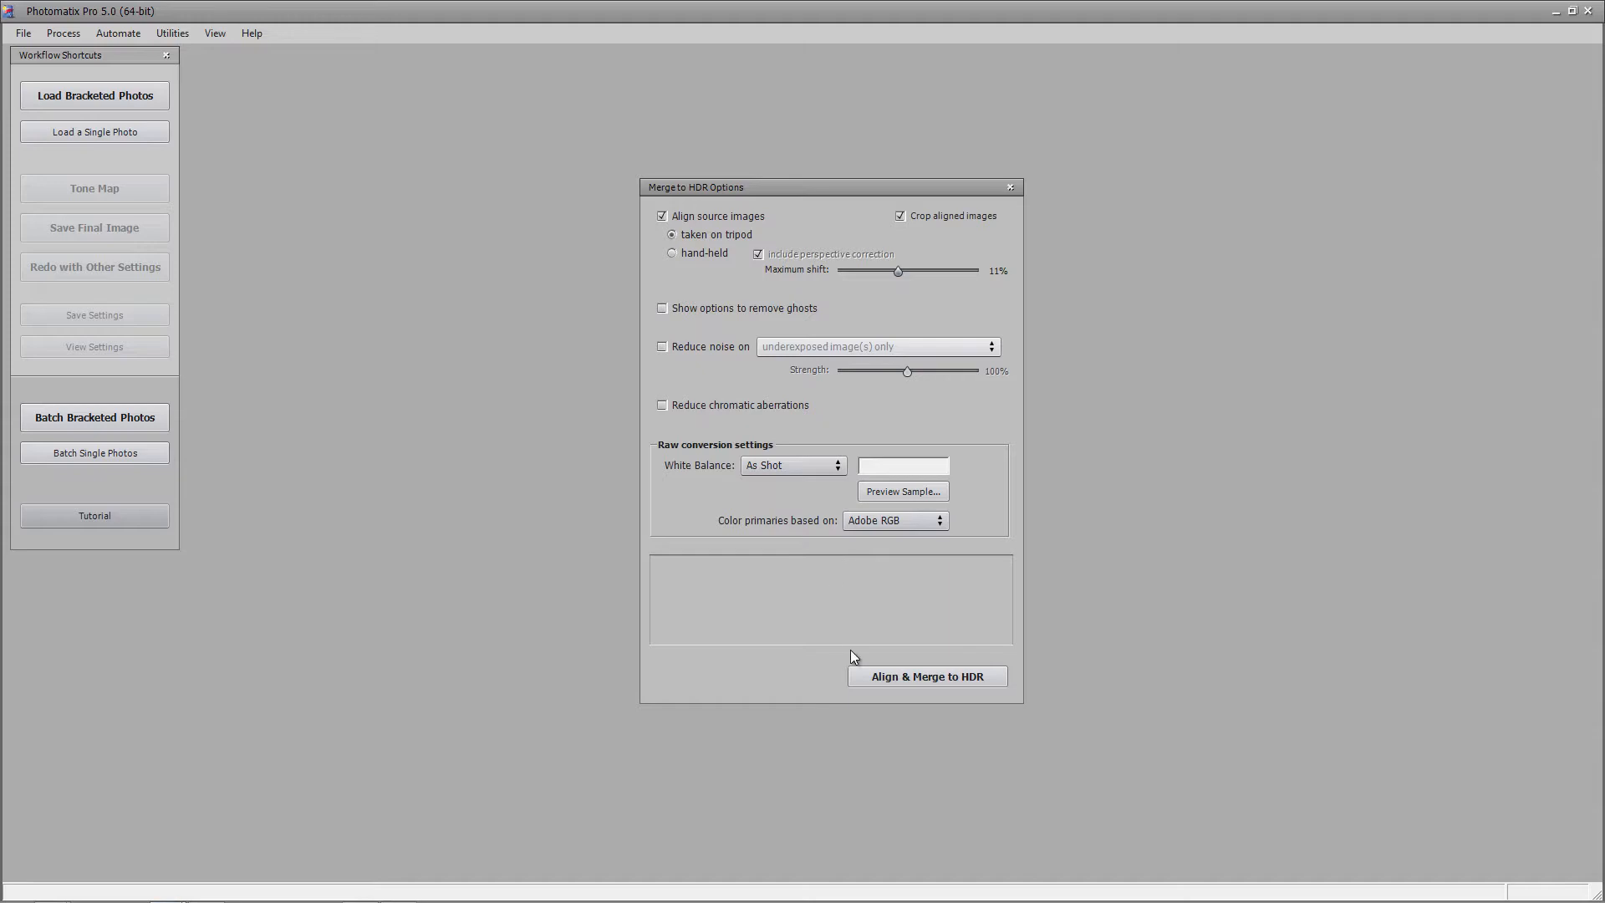
mouse_move(836, 258)
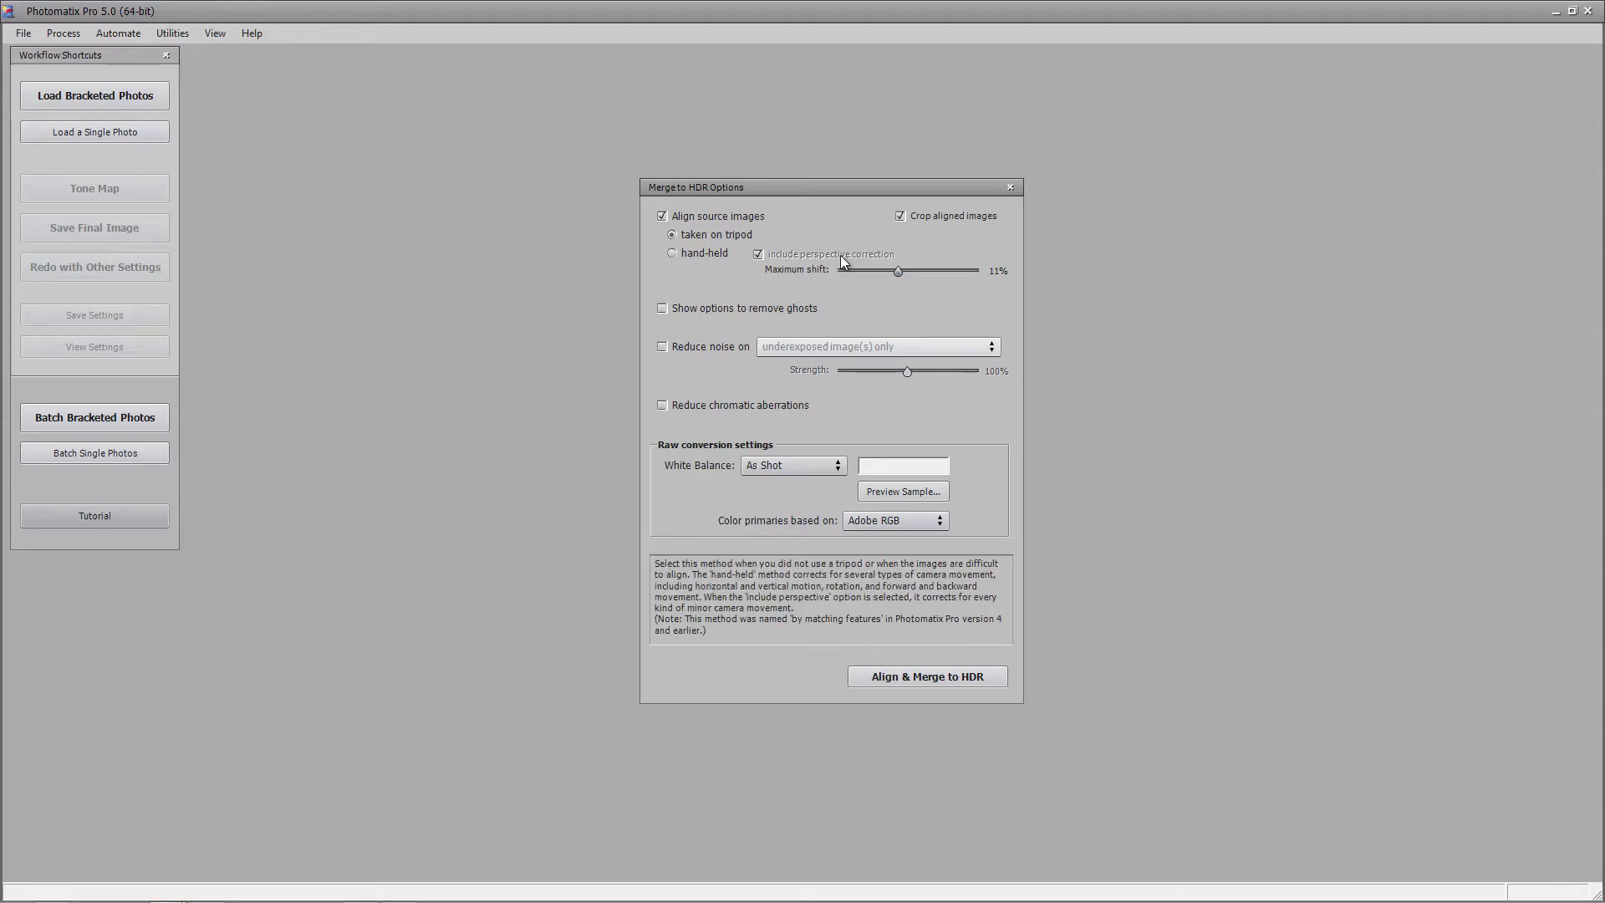
click(906, 681)
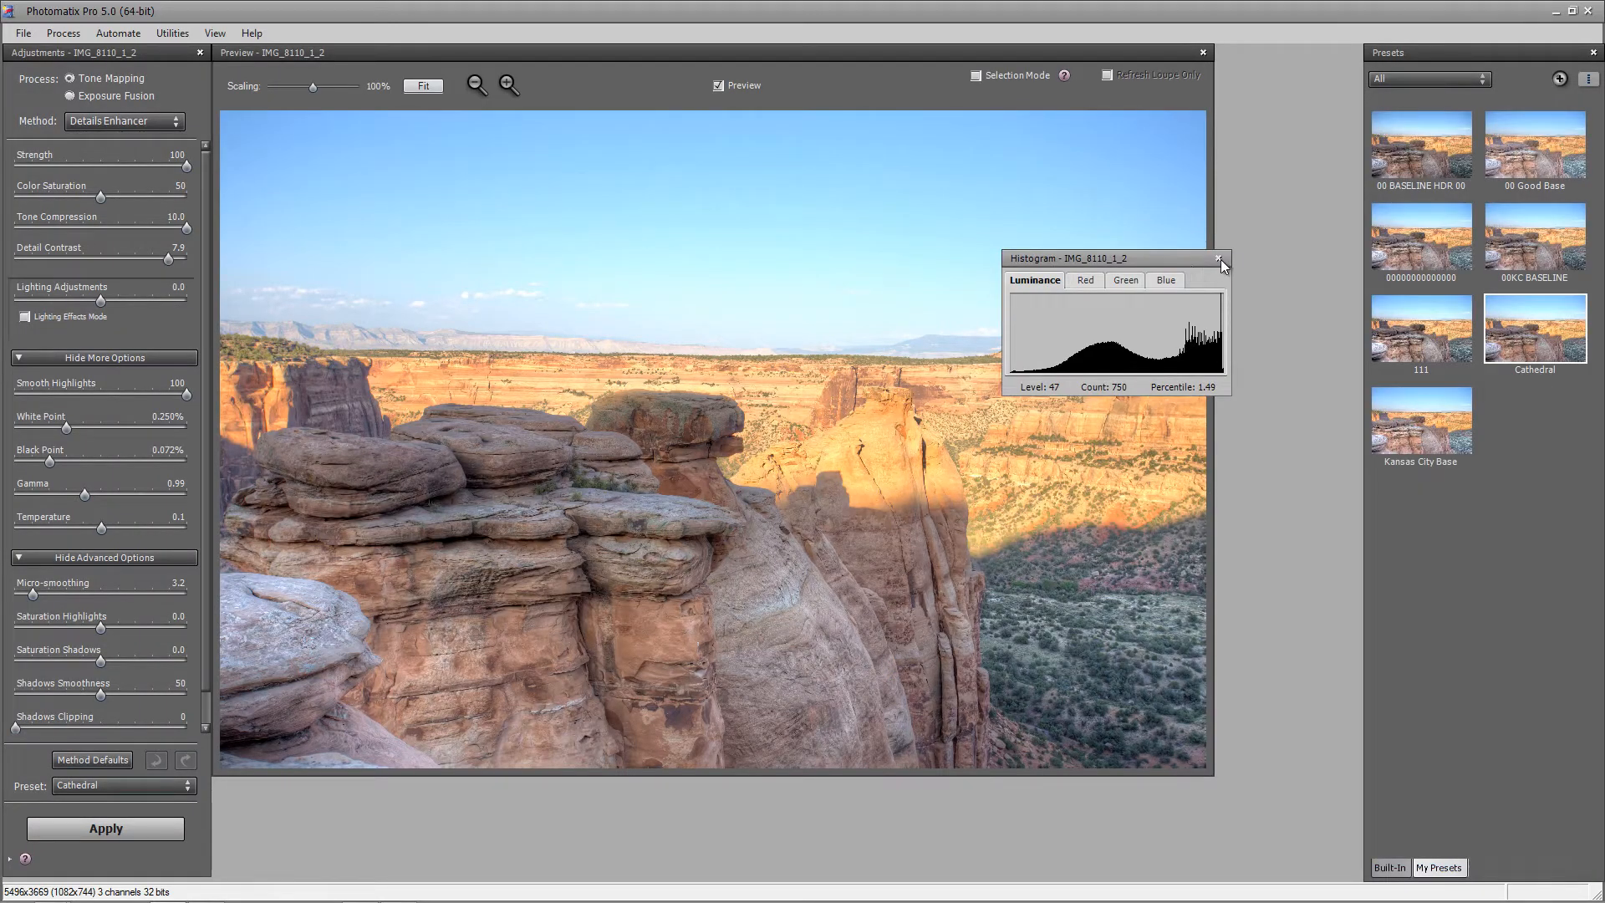
Close the histogram, reset to method defaults, then set Strength 100, Color Saturation 49, Detail Contrast 10.0
click(1218, 258)
click(93, 759)
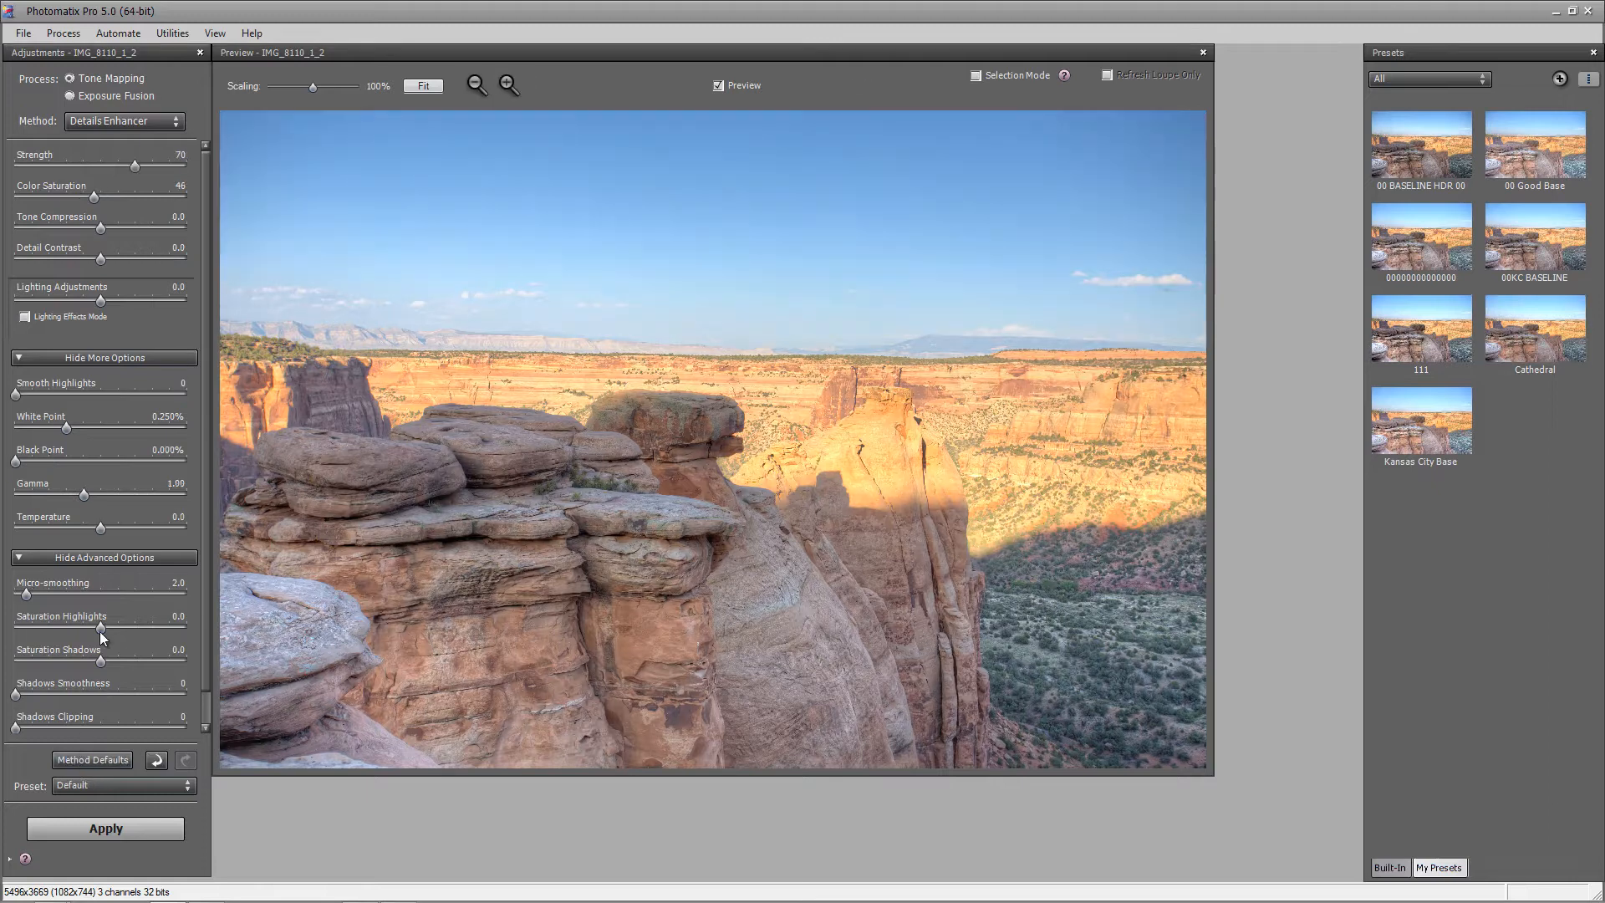
click(188, 163)
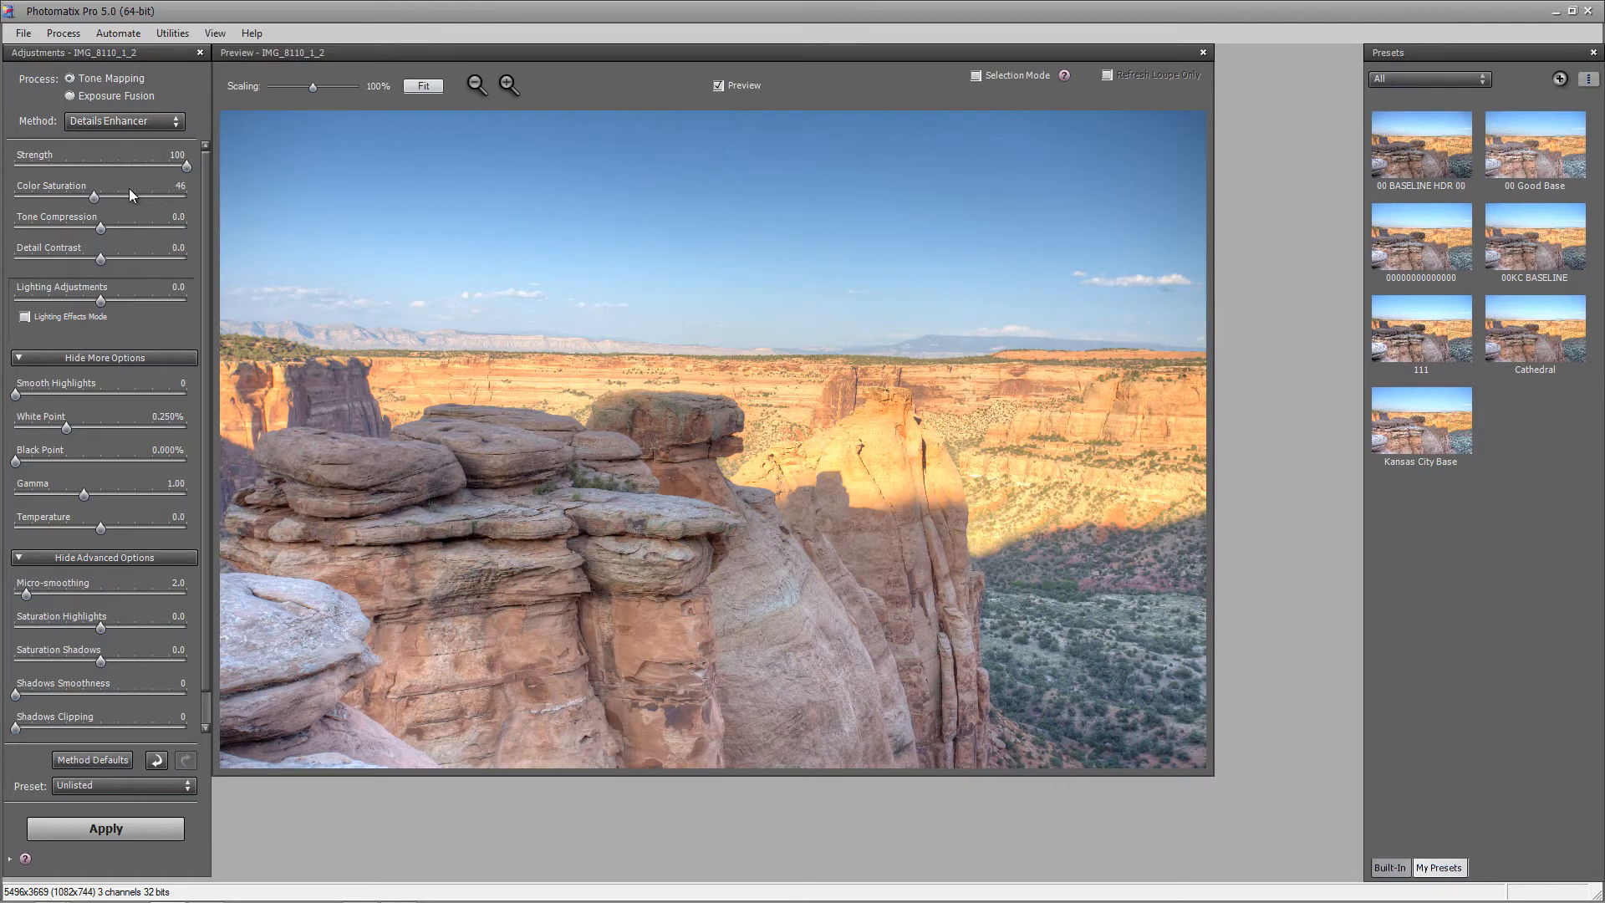
drag(97, 198, 208, 230)
click(187, 260)
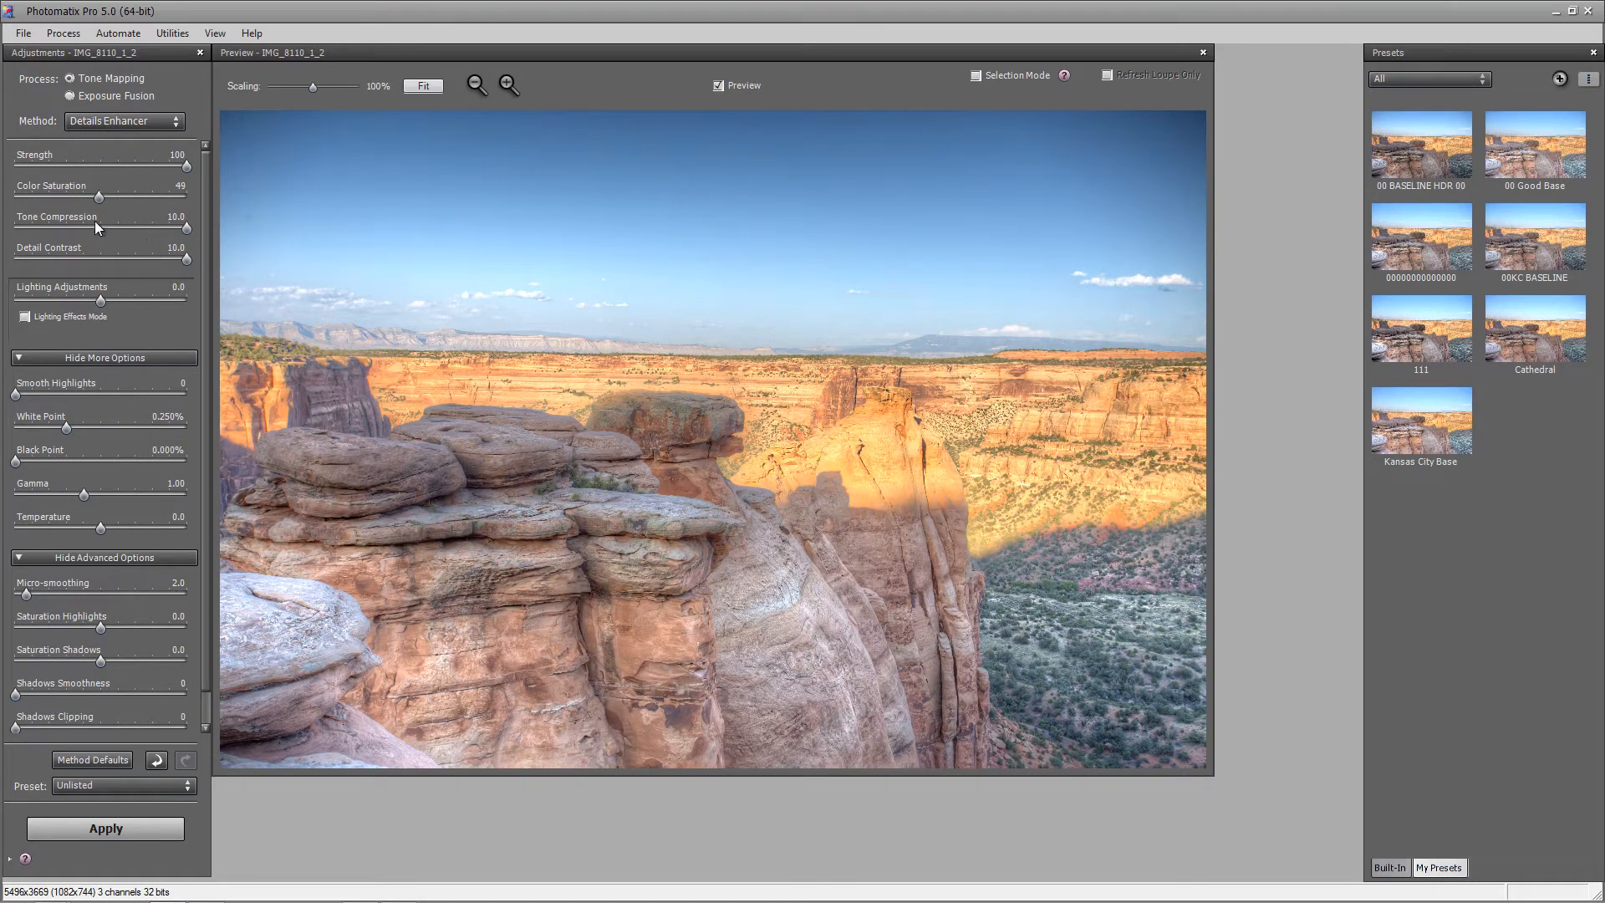
Set Lighting Adjustments to 6.0 and Smooth Highlights to 30
click(68, 304)
drag(159, 302, 28, 301)
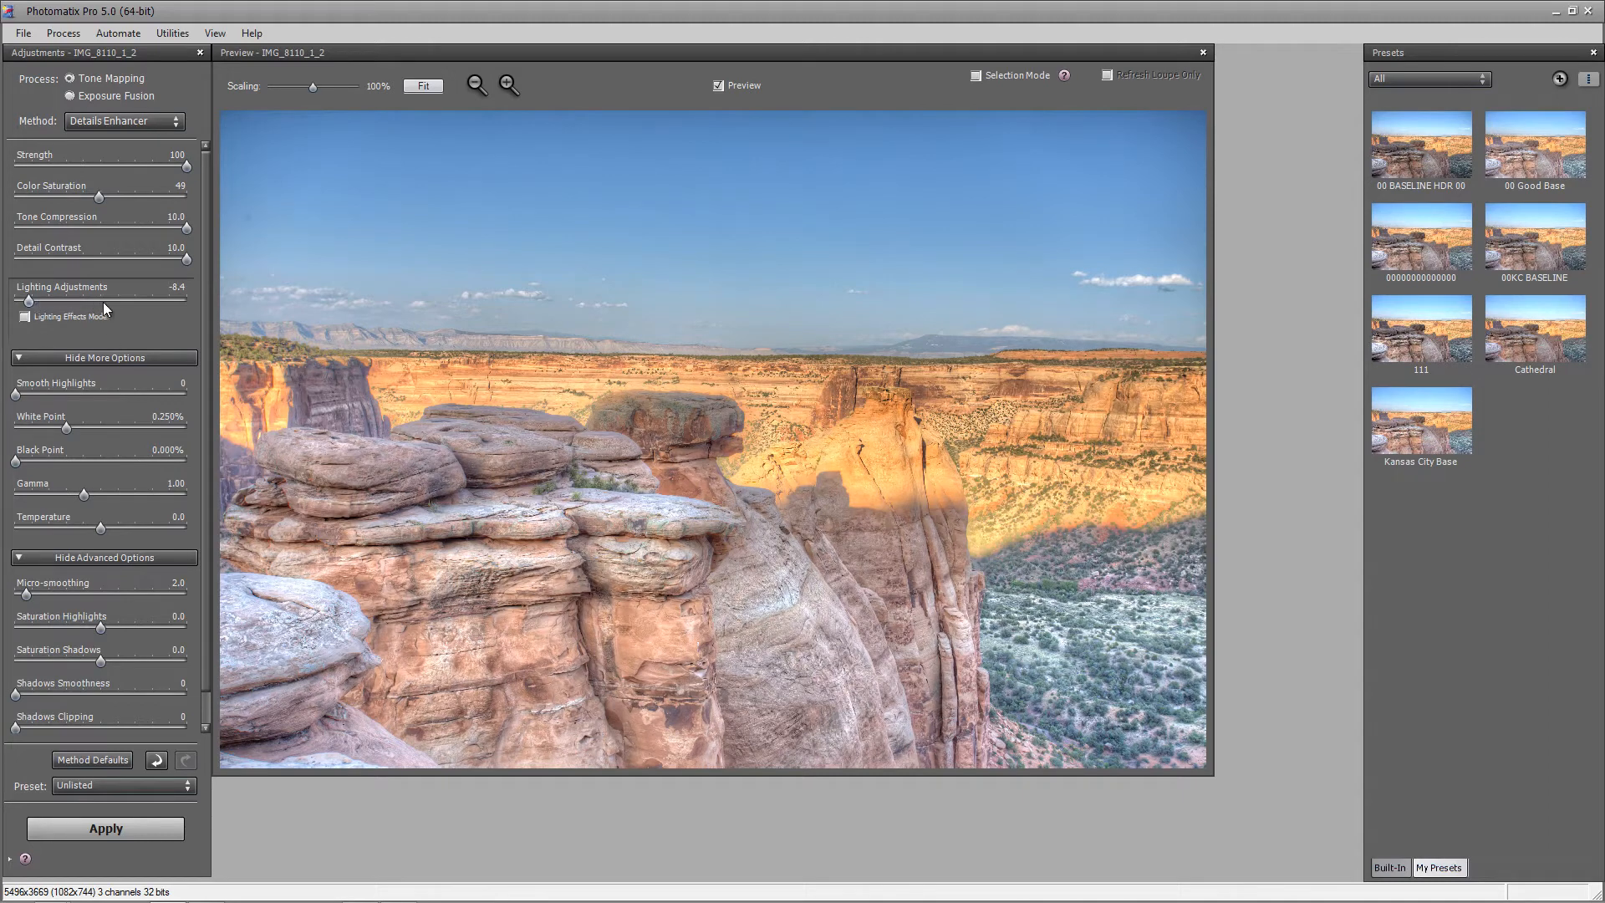
click(127, 299)
drag(128, 301, 143, 301)
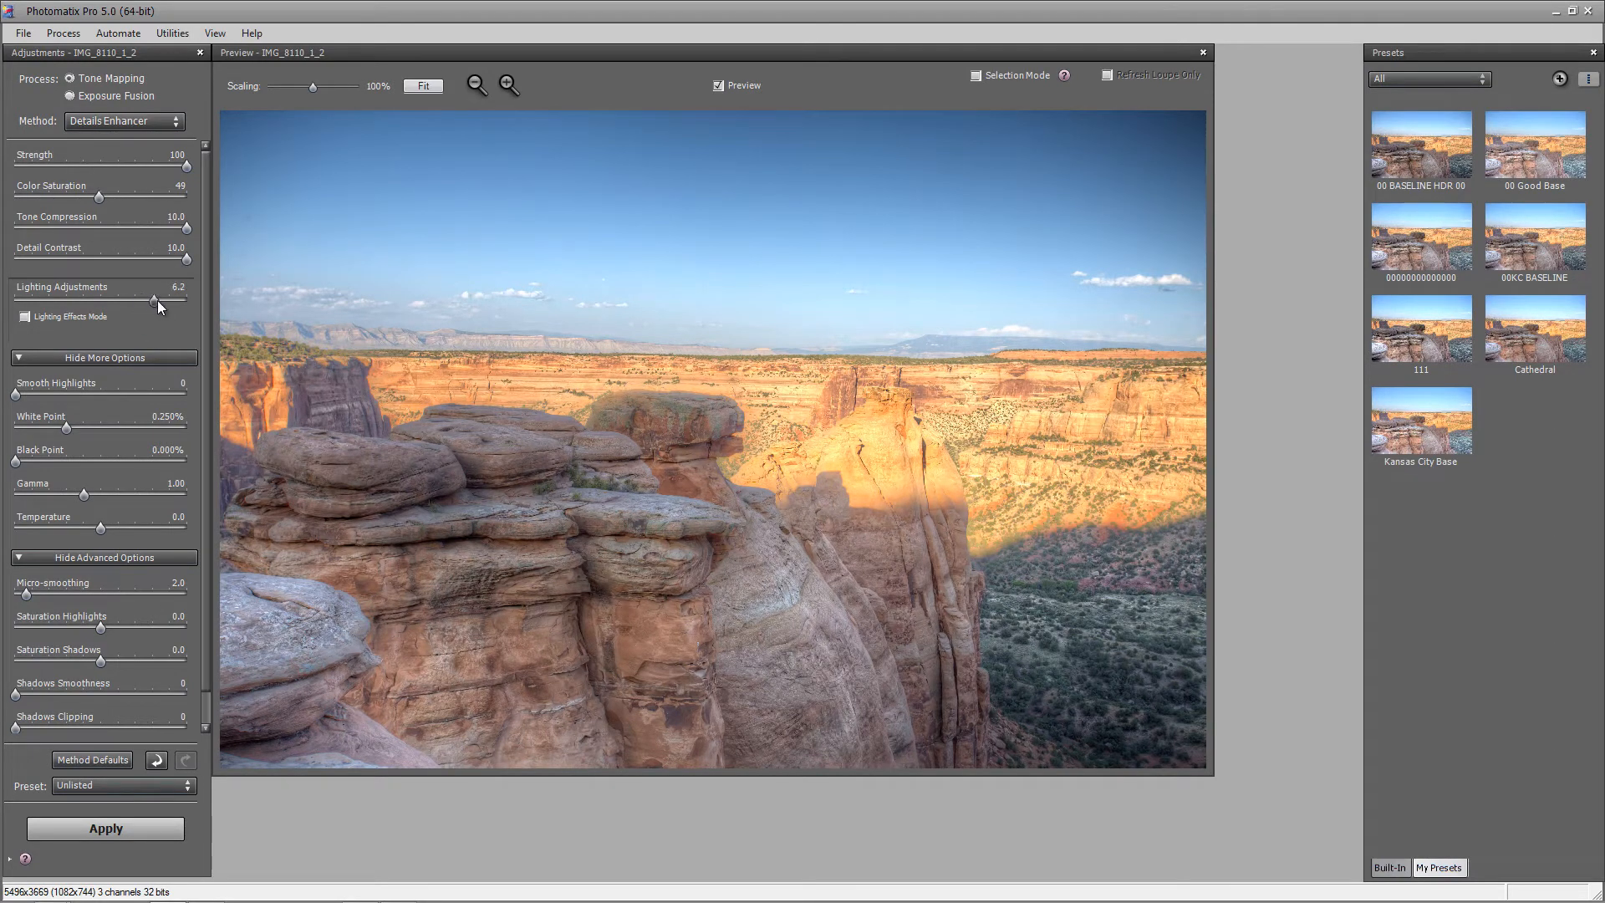
drag(157, 299, 154, 301)
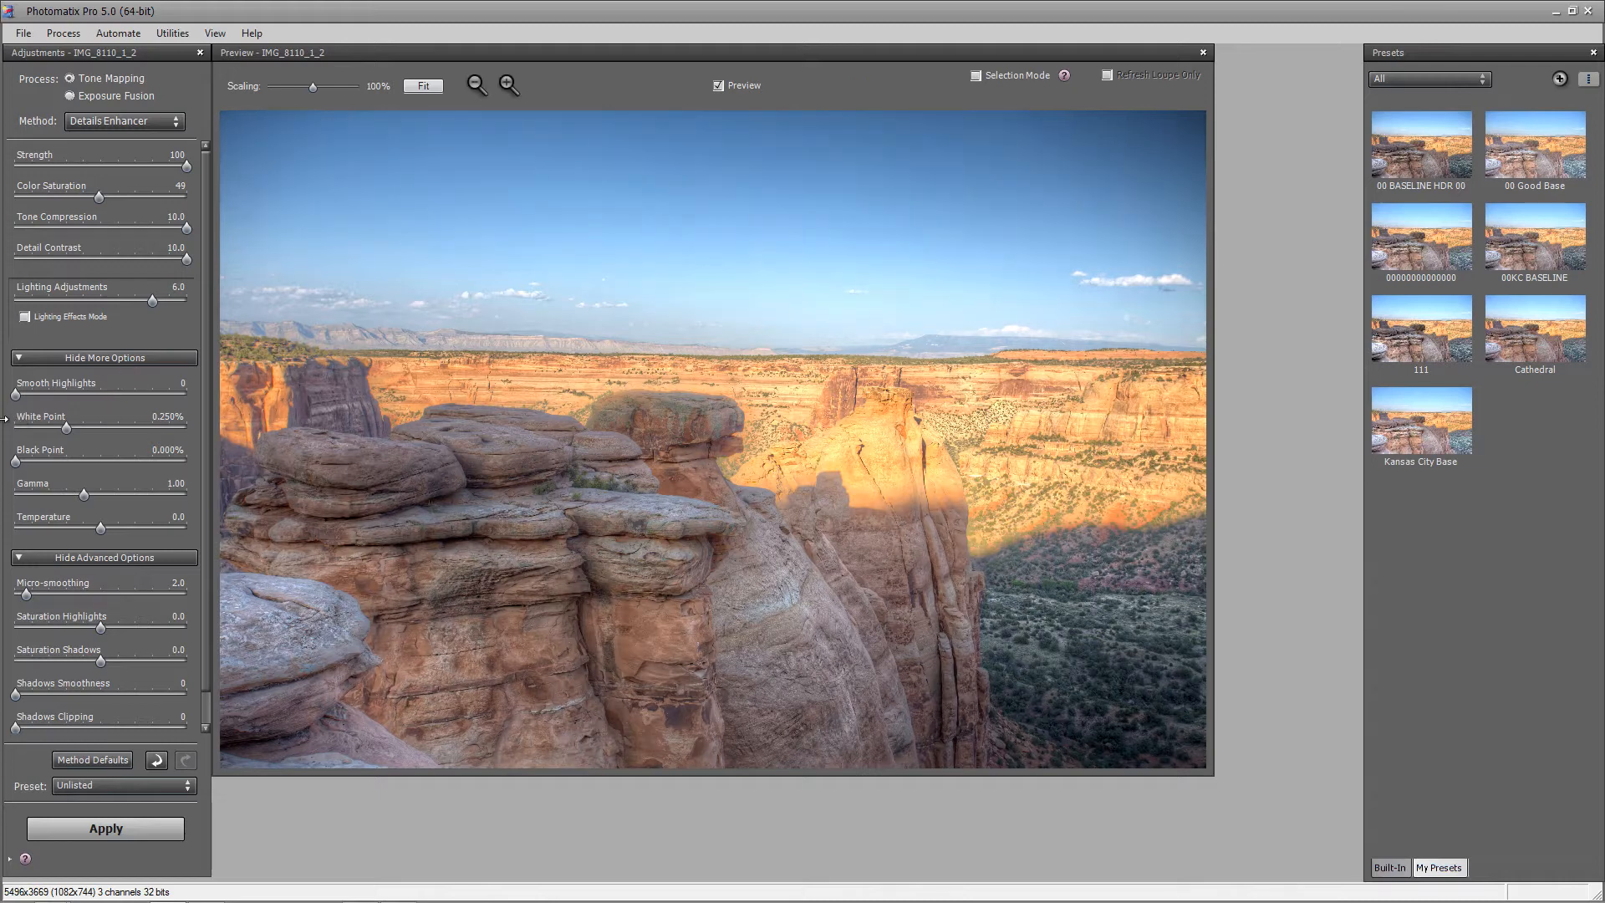
drag(25, 395, 67, 395)
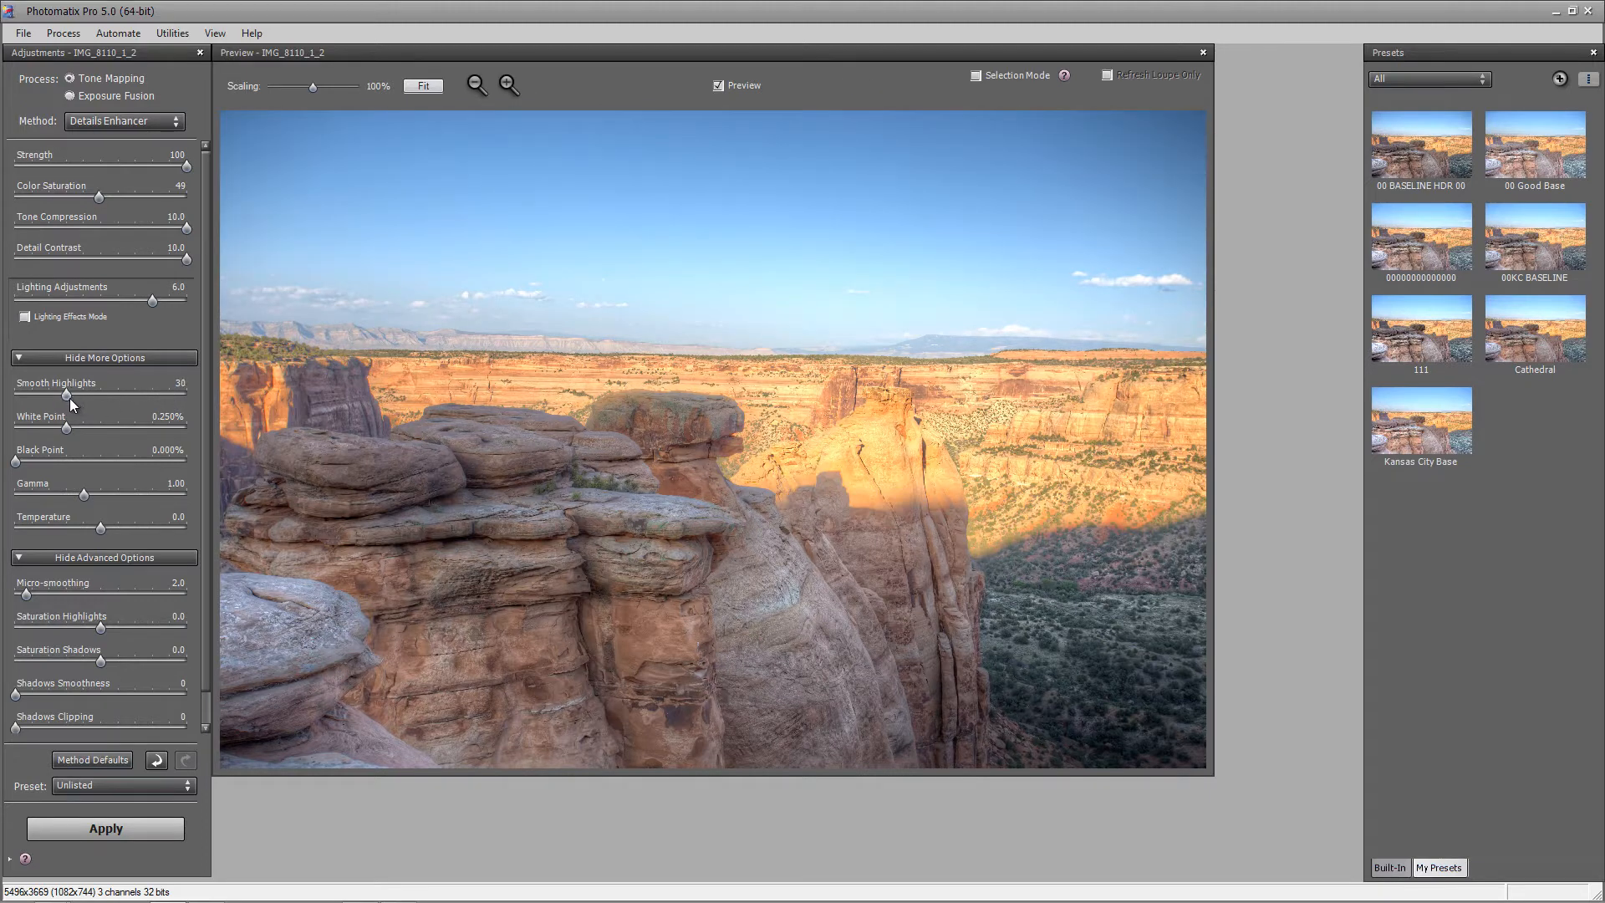
Set White and Black Point to 0.072%, keep Micro-smoothing at 2.0, and hide advanced options
drag(65, 428, 52, 461)
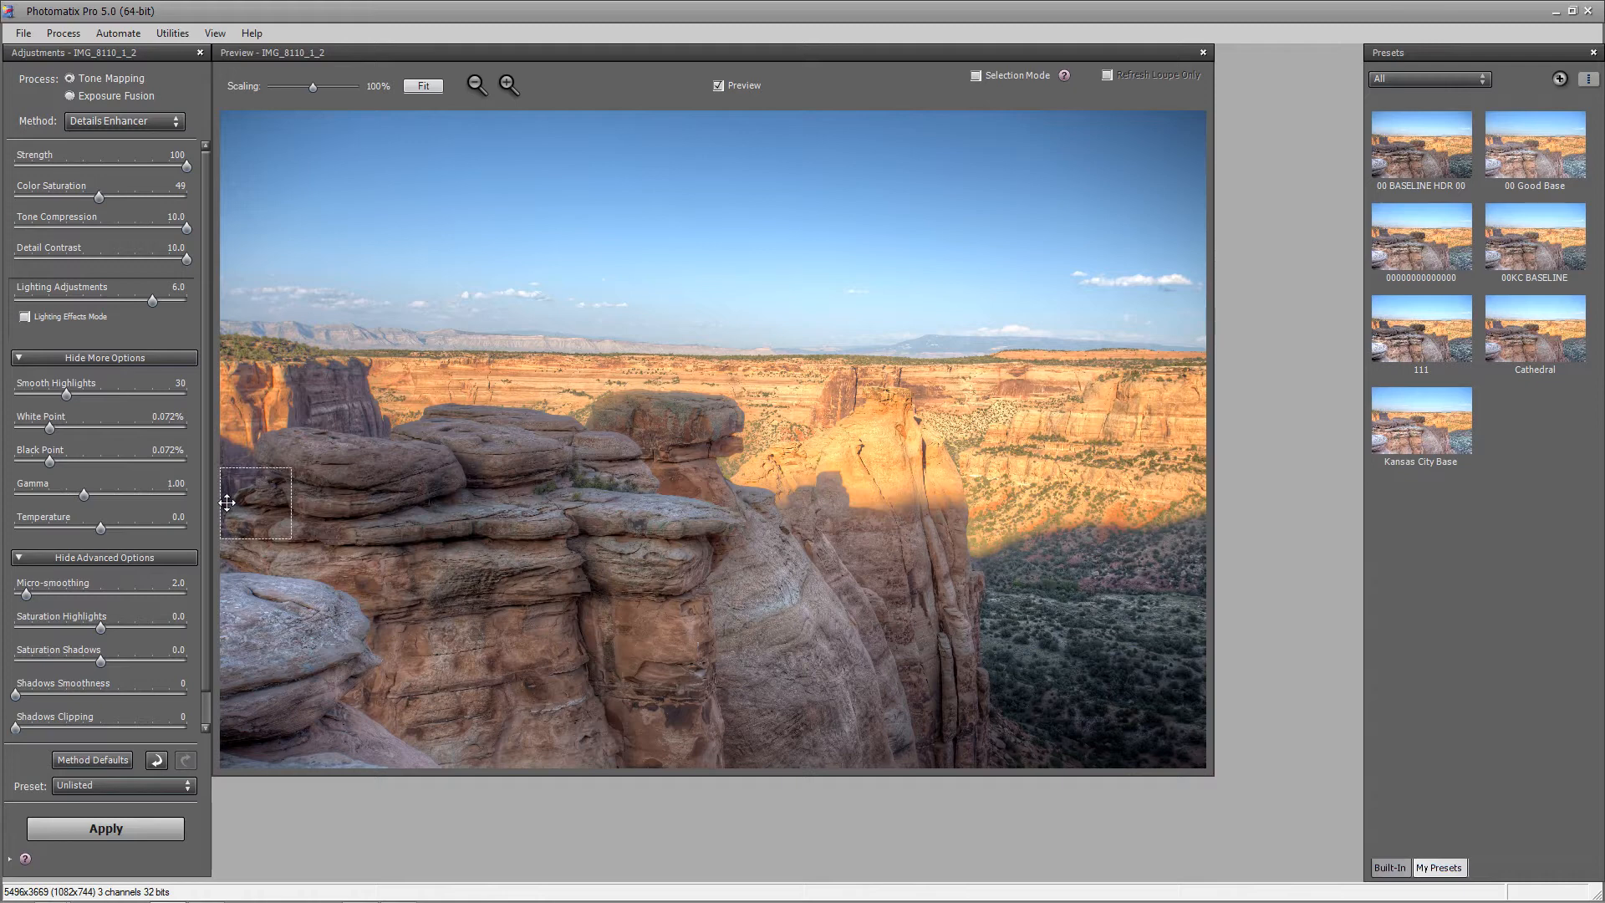
drag(24, 594, 12, 595)
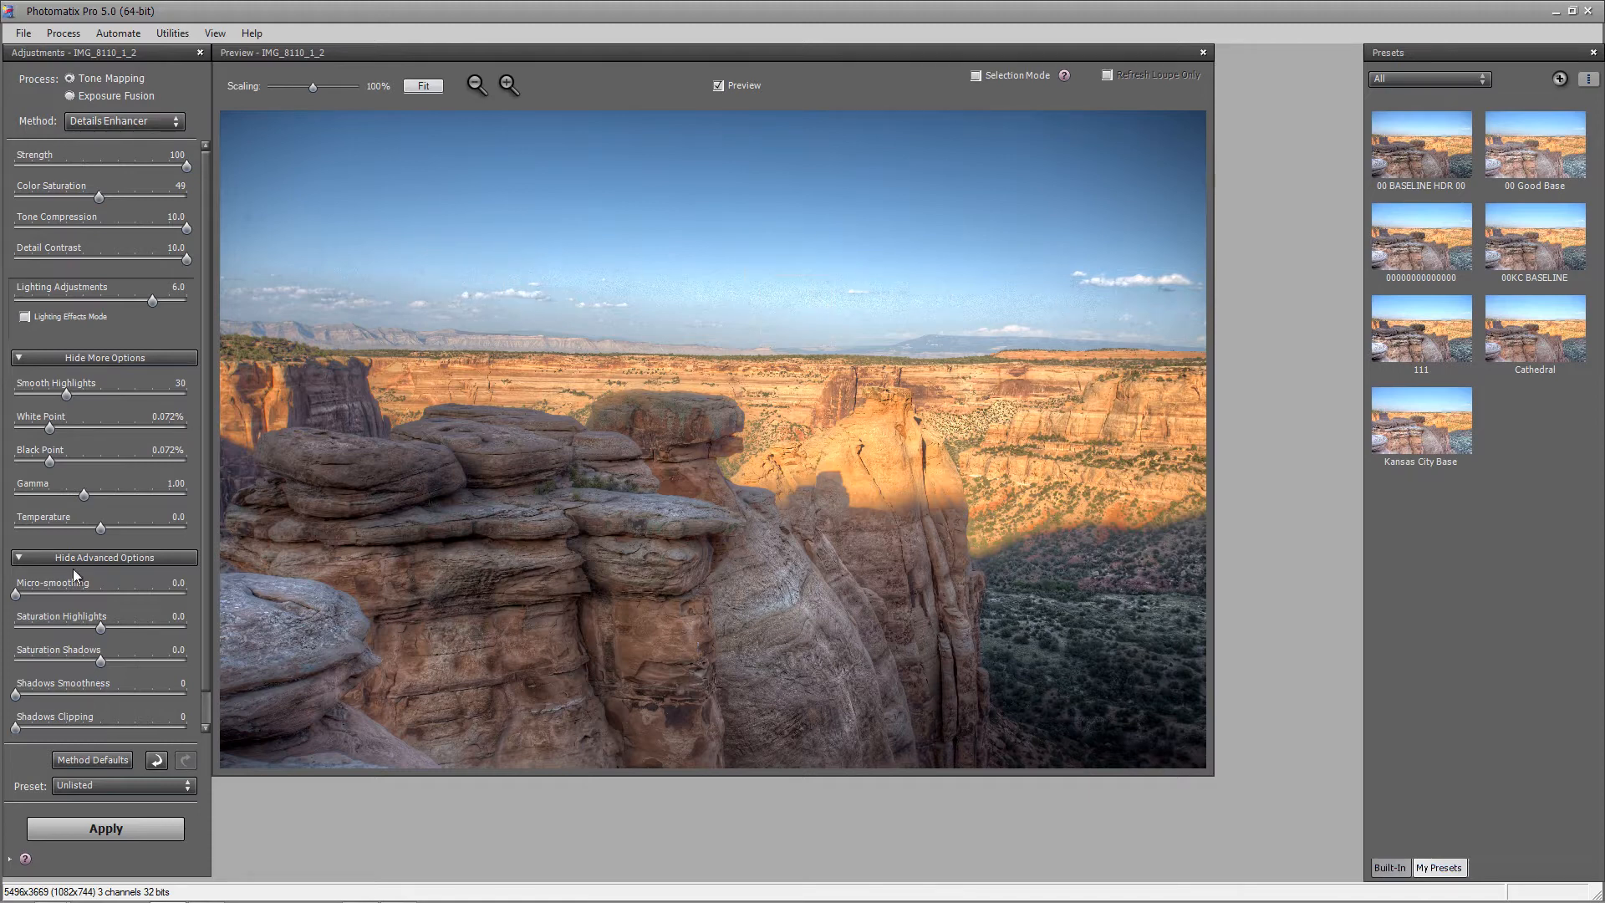
drag(15, 595, 26, 594)
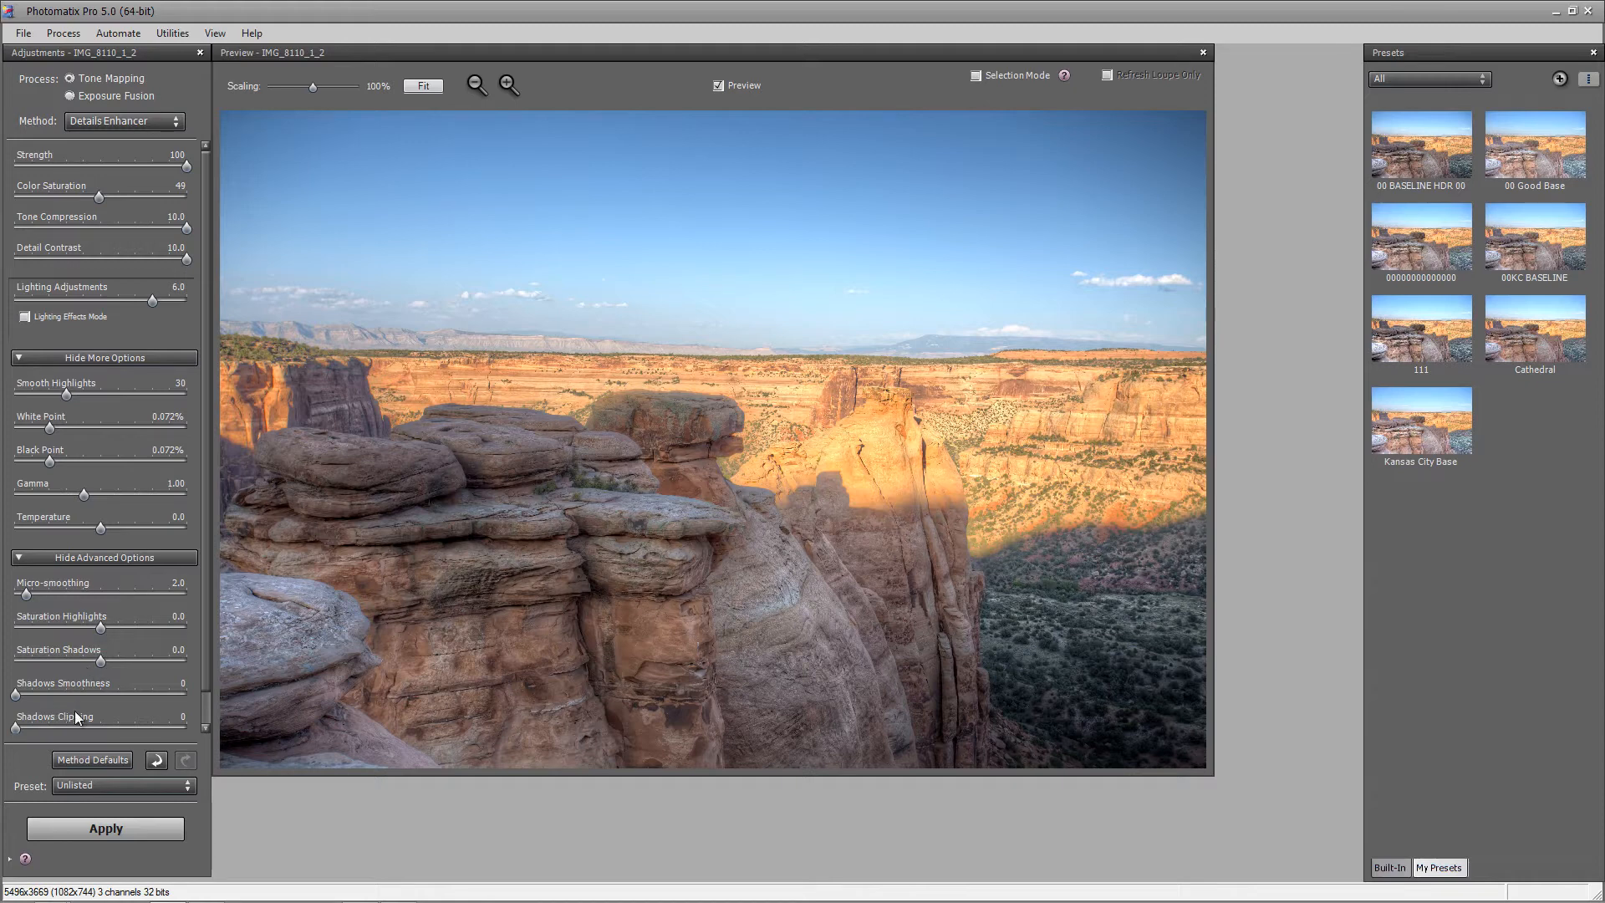
click(29, 555)
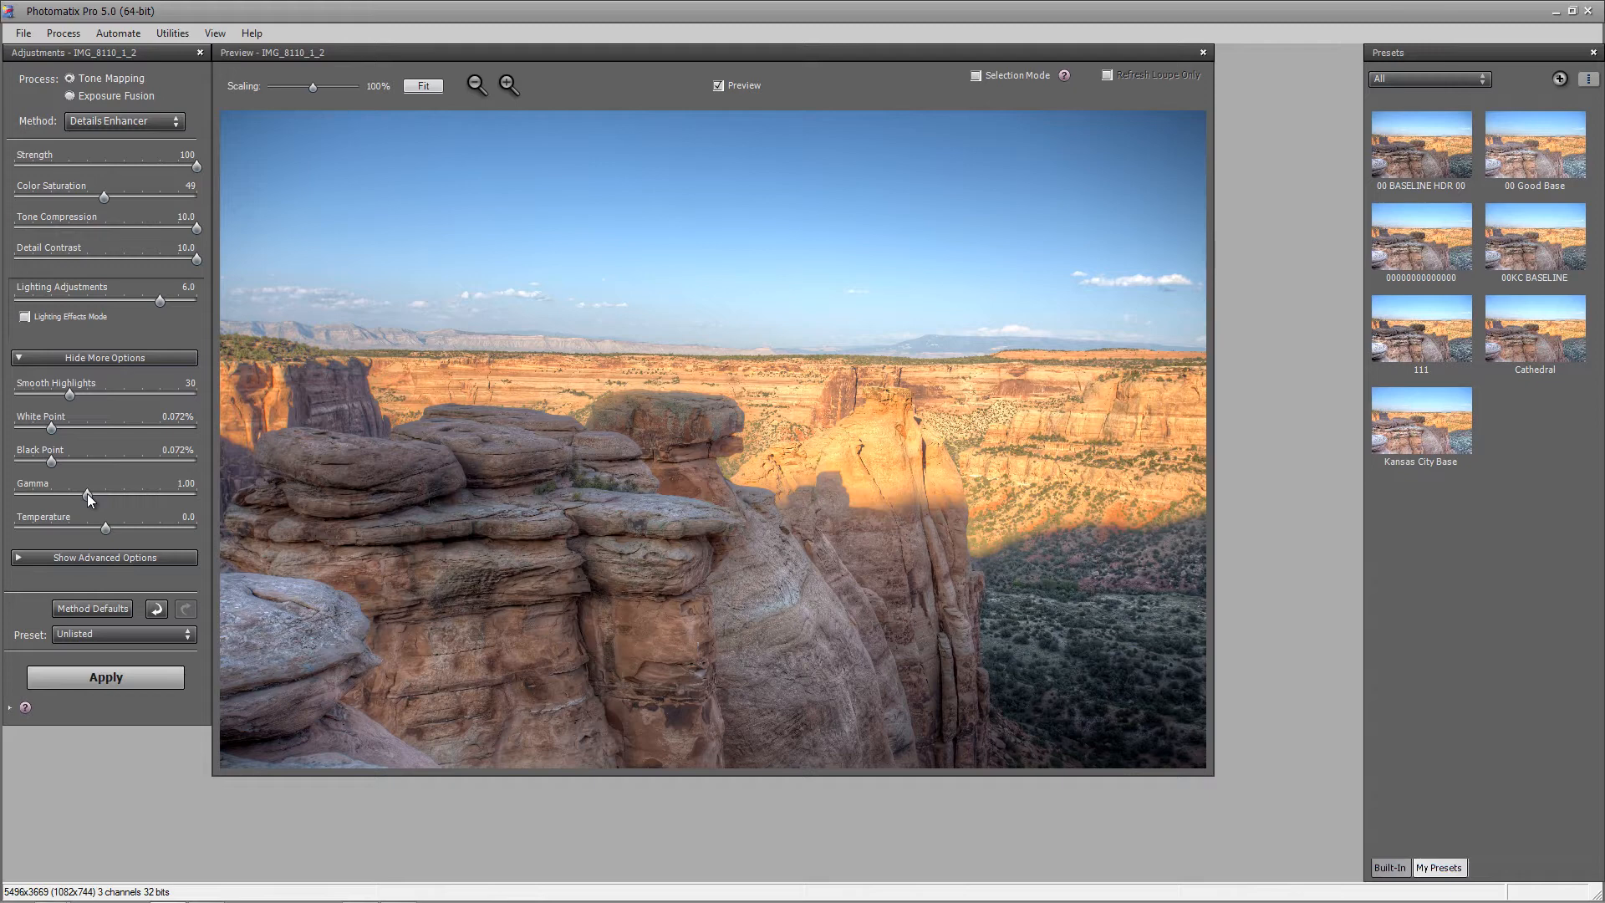
Save the current settings as preset 'CO NAT MON' and close the tone-mapping preview
click(180, 637)
click(268, 752)
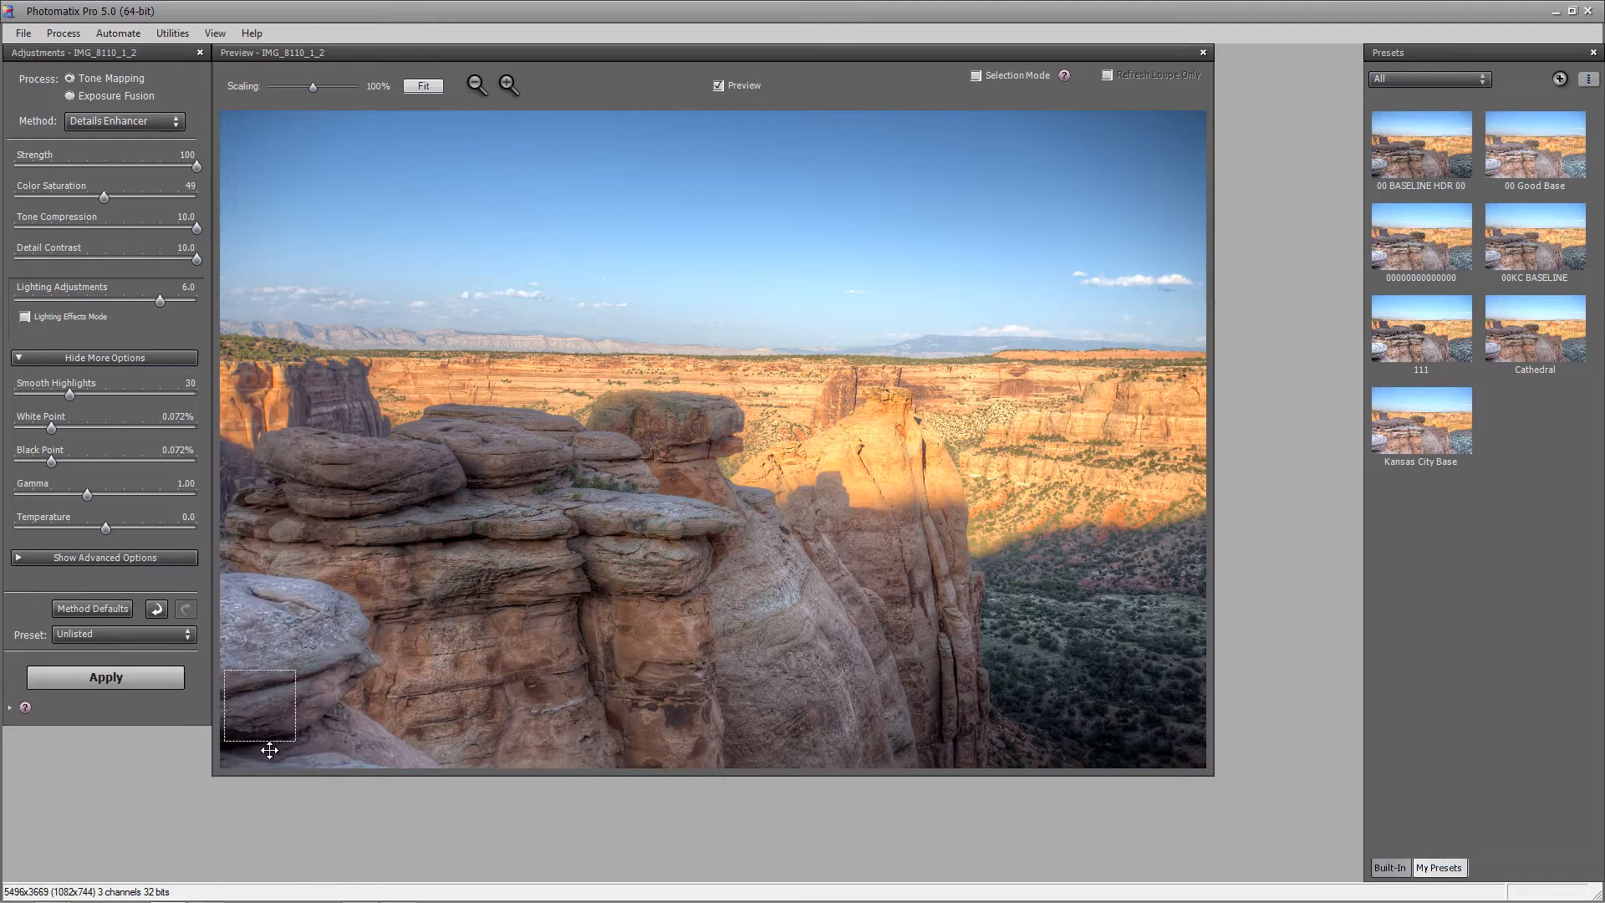
click(183, 636)
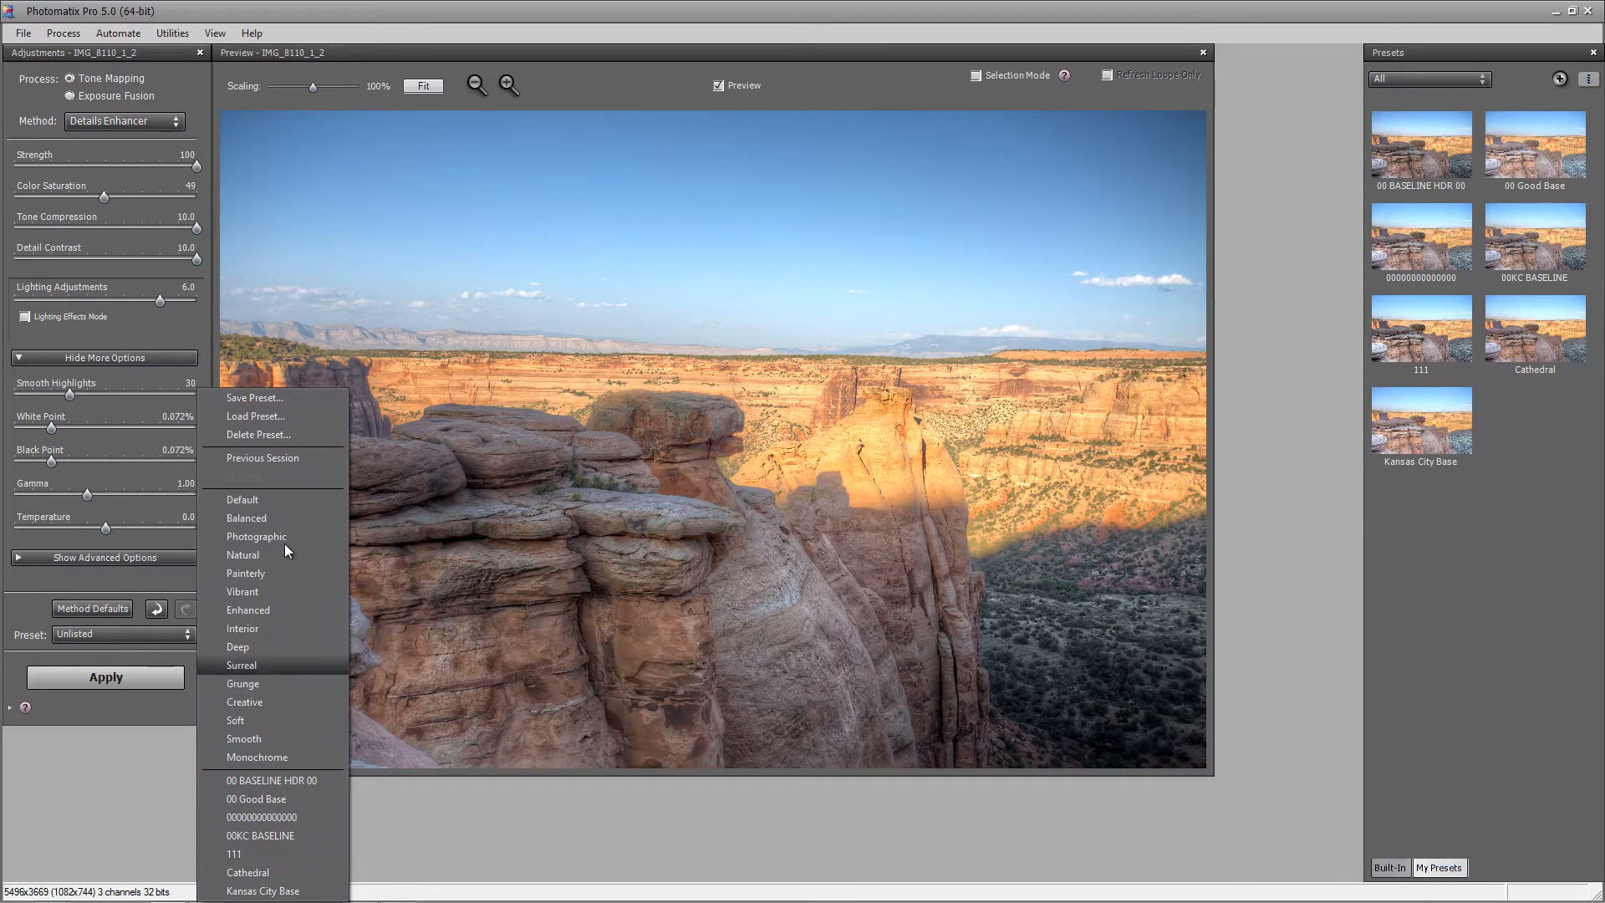
click(257, 398)
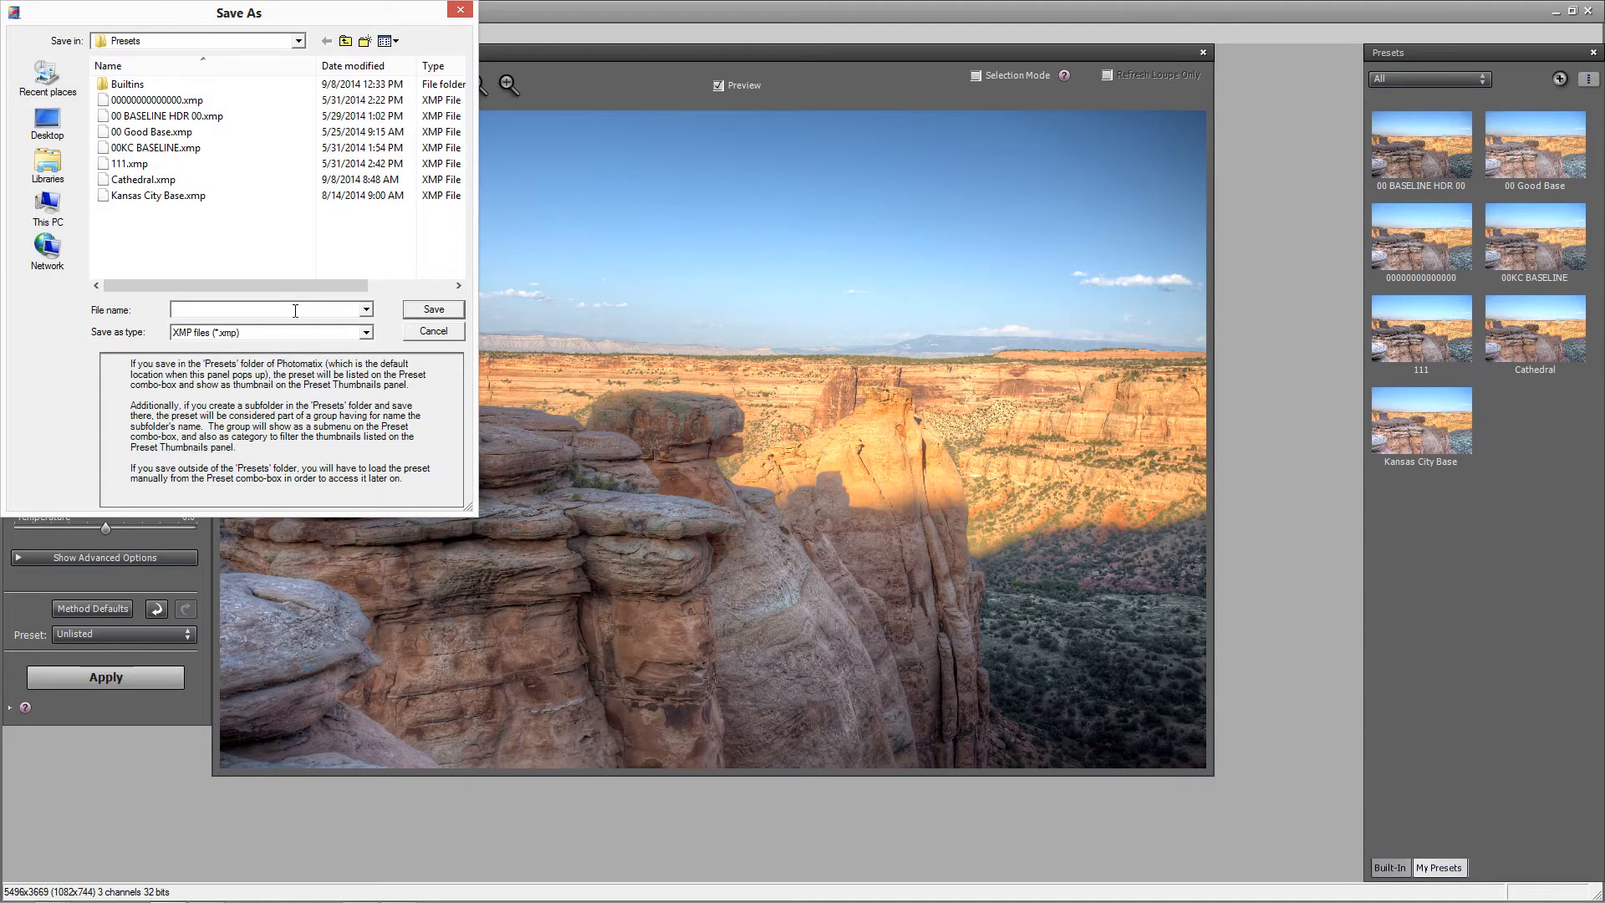
text(CO NAT MON)
click(434, 309)
click(1203, 53)
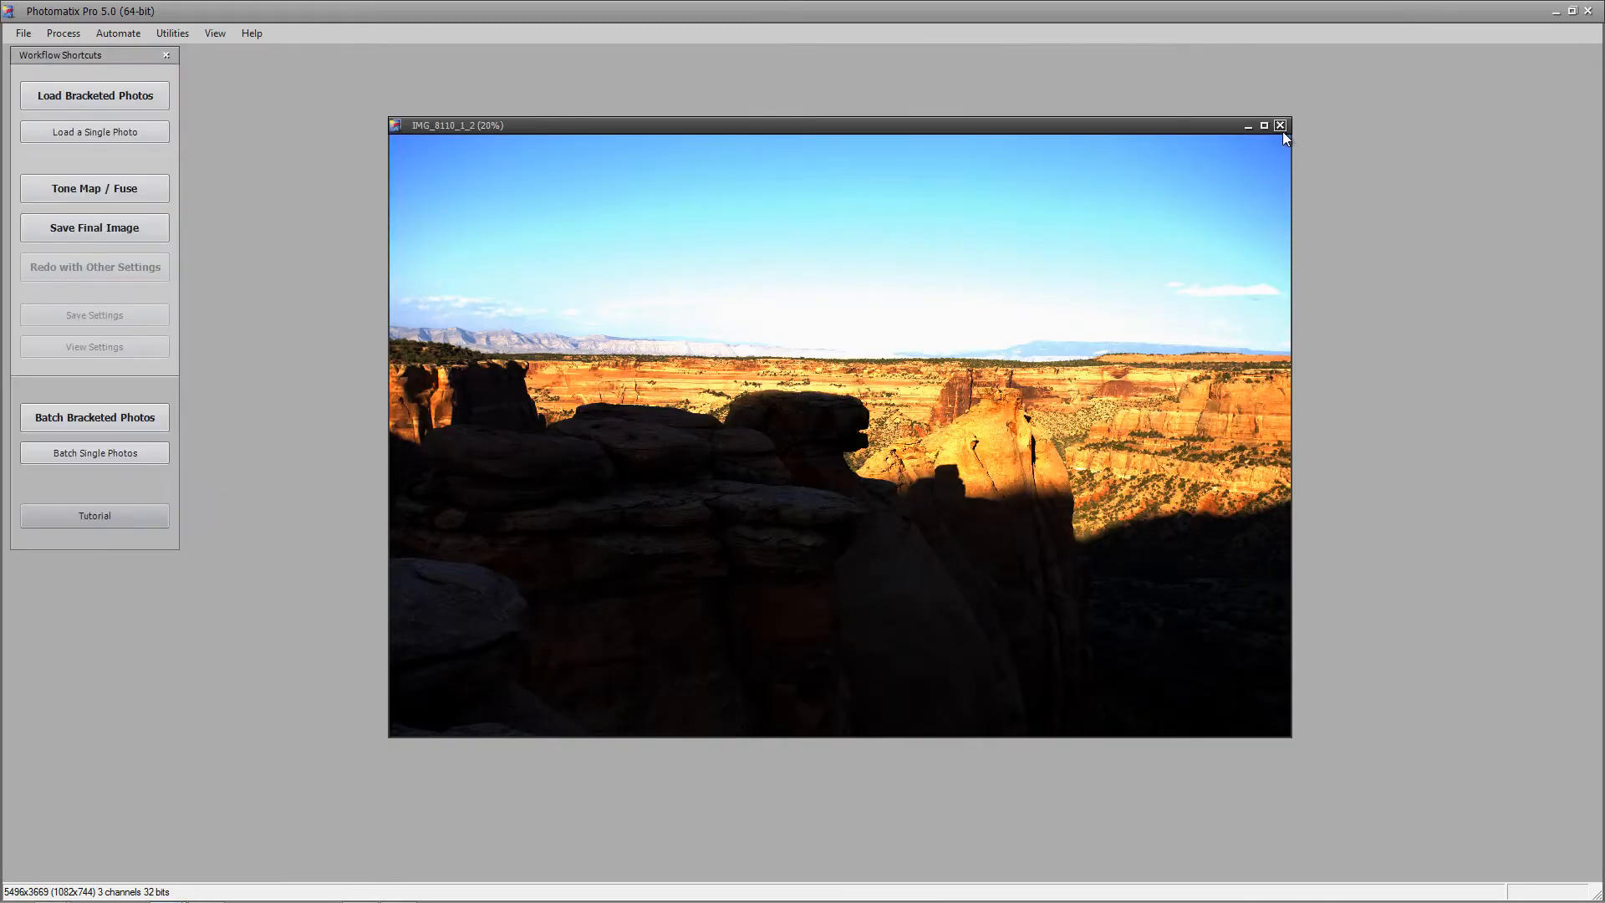
Close the merged HDR image without saving and start Batch Bracketed Photos
click(1280, 124)
click(800, 517)
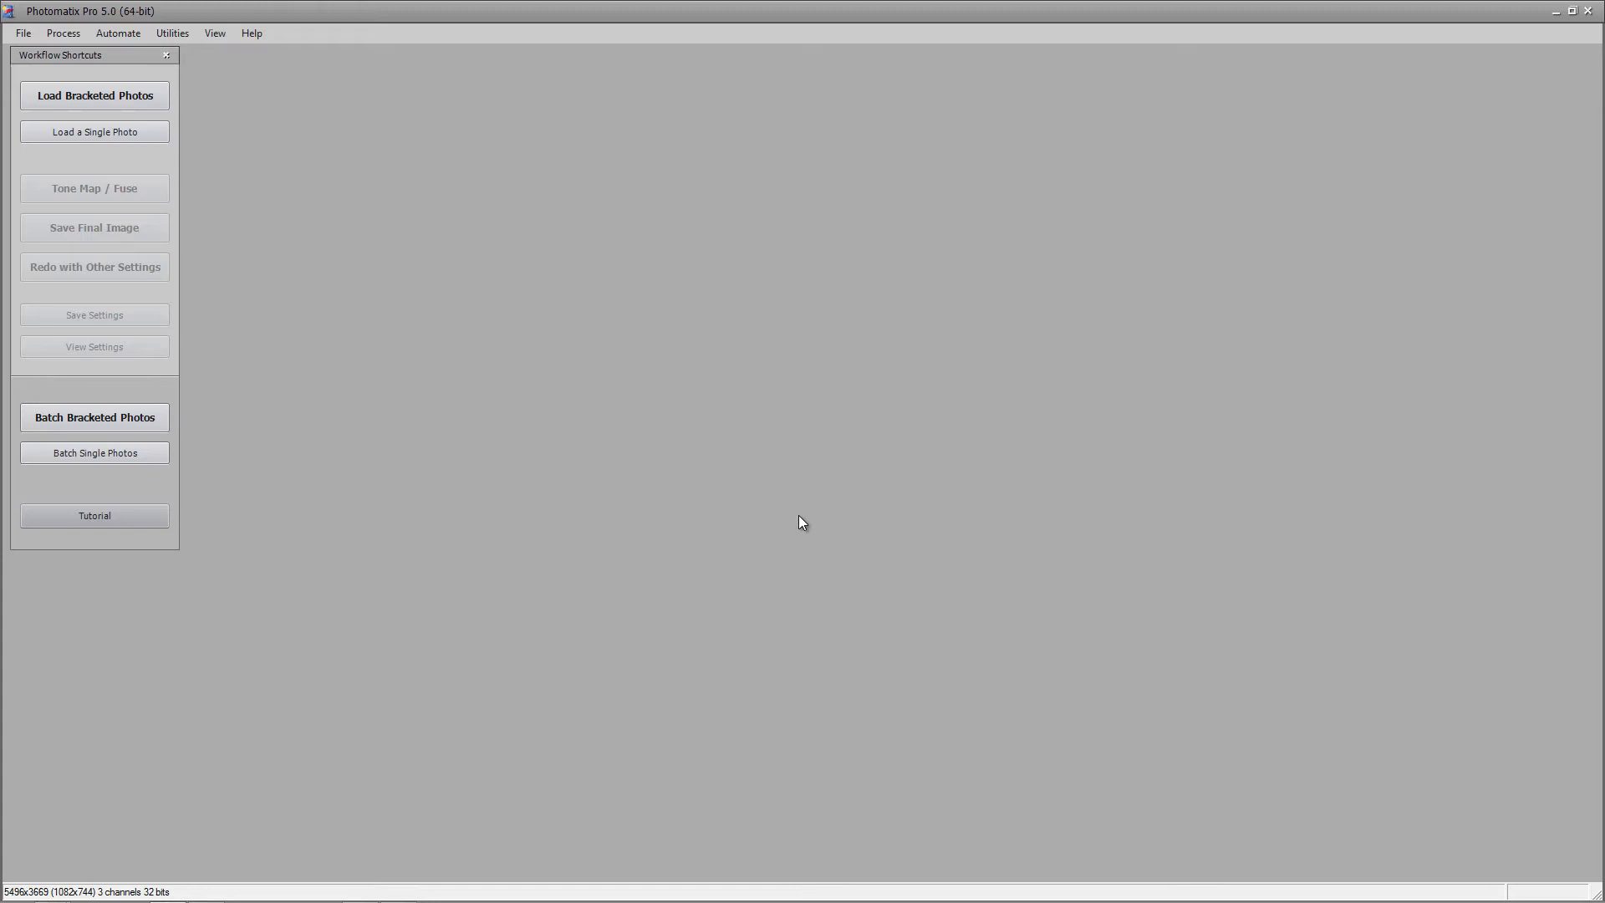
click(127, 423)
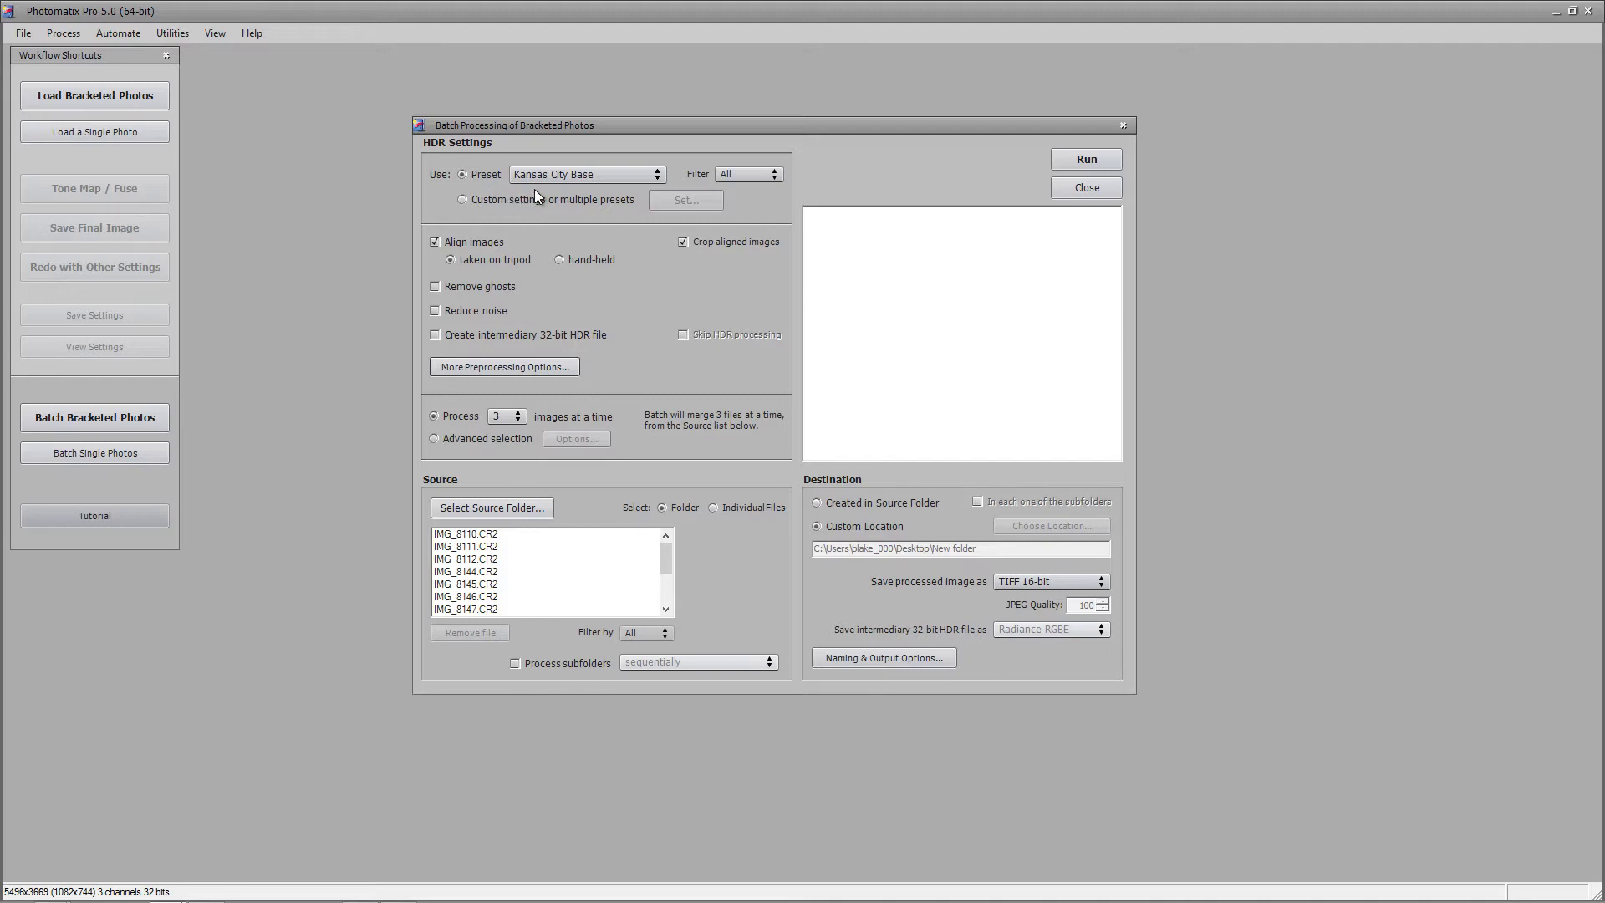
Choose CO NAT MON from the batch dialog's preset list
click(615, 173)
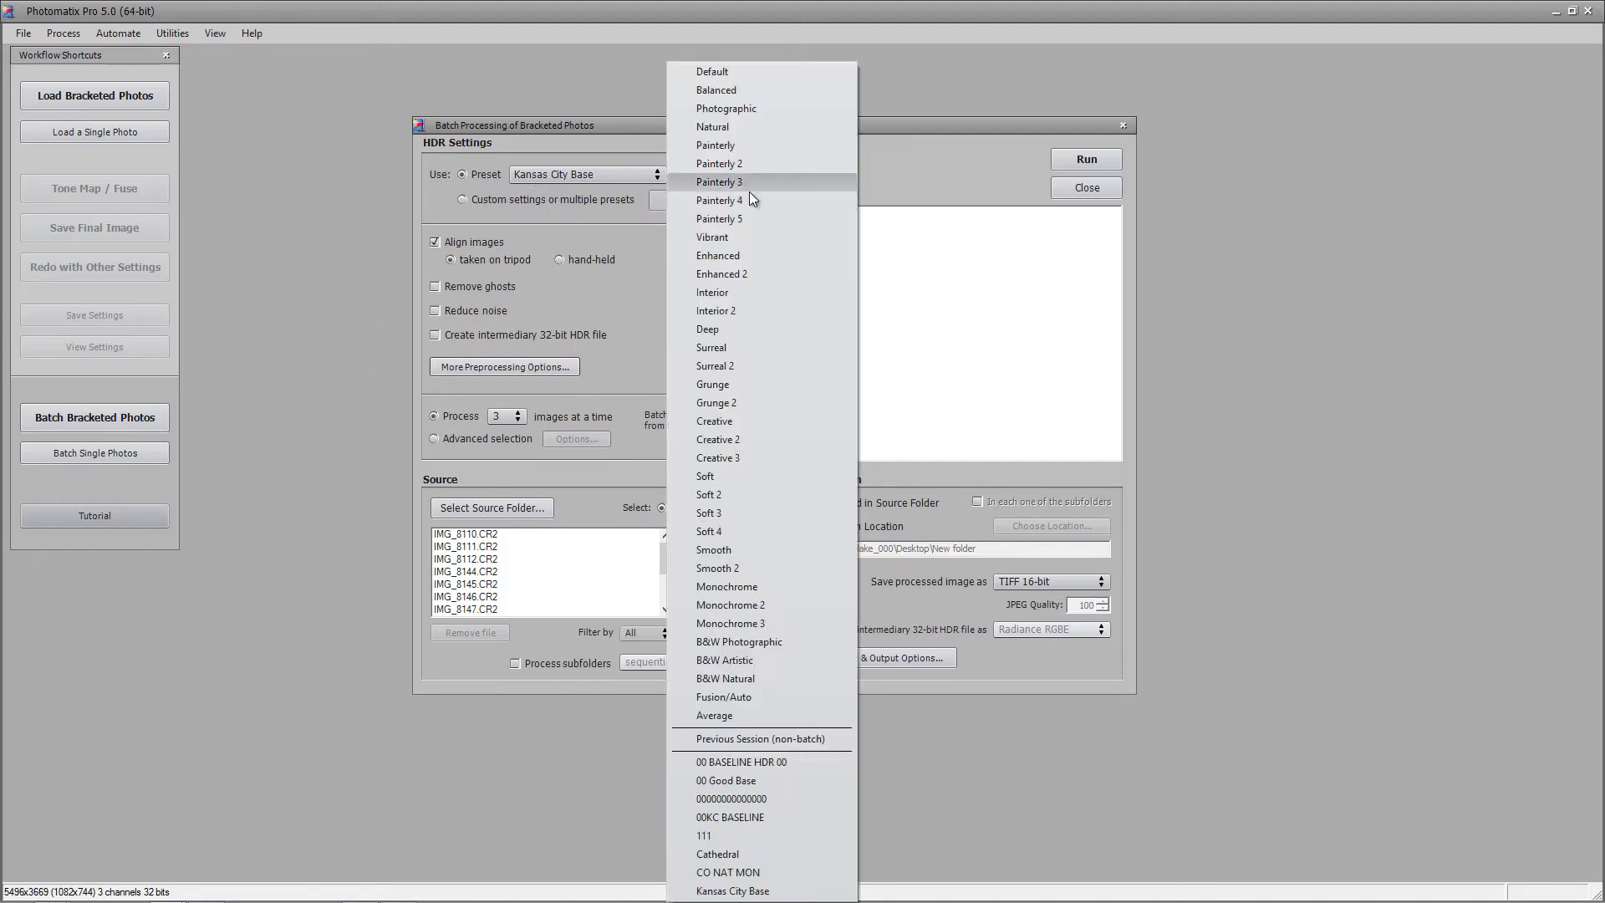
click(748, 872)
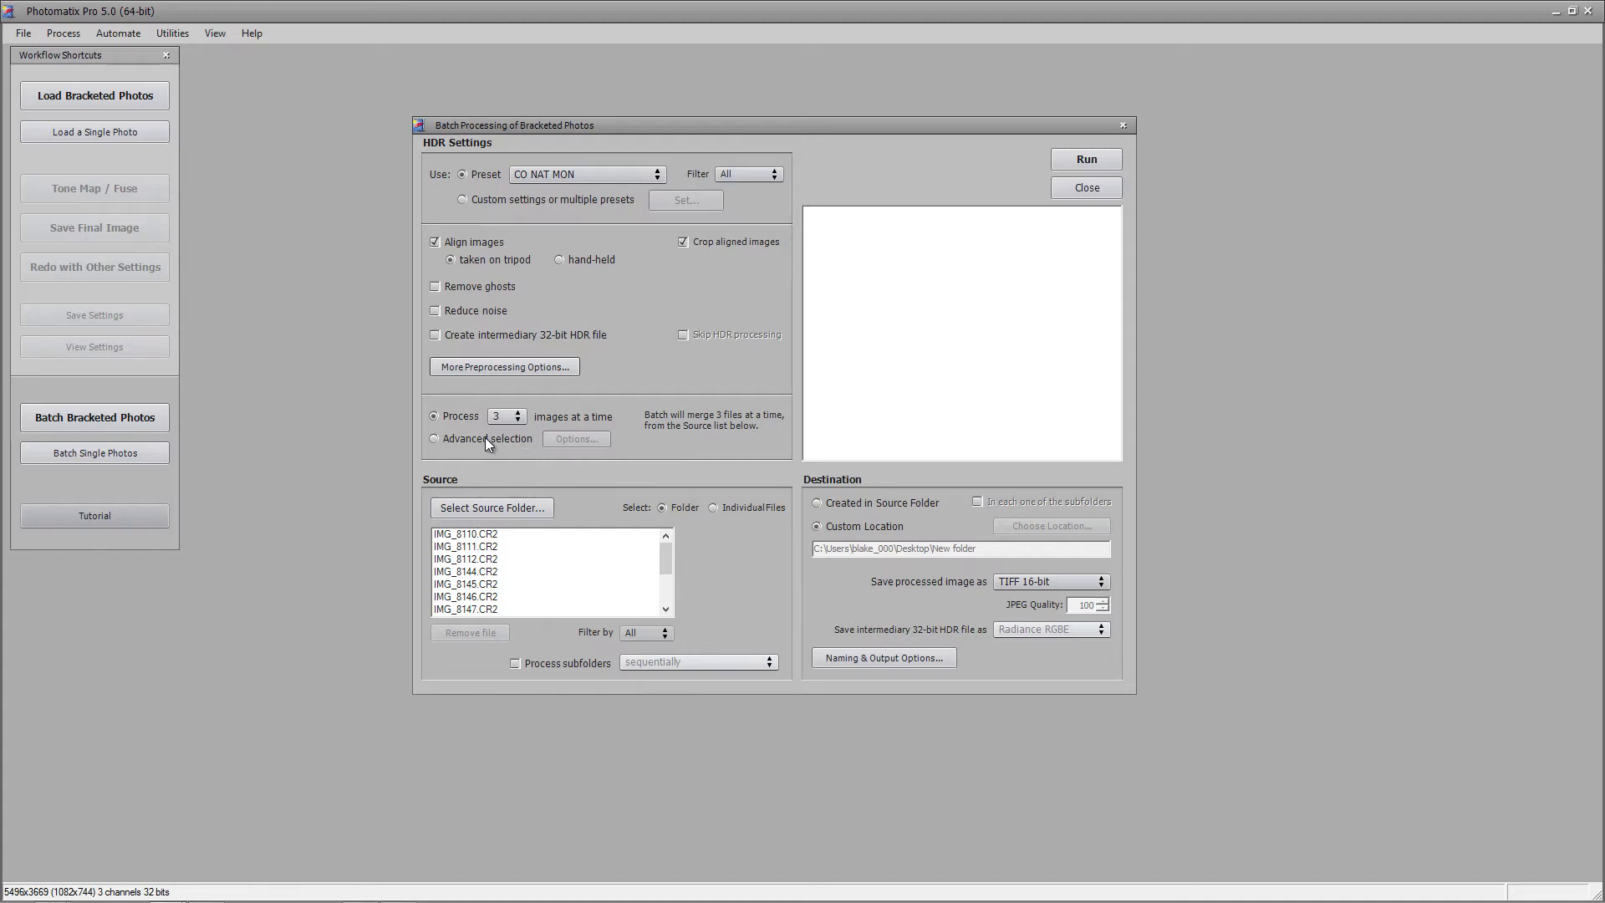
Switch the batch source to individual files and browse the canyon CR2 frames in the file picker
click(748, 508)
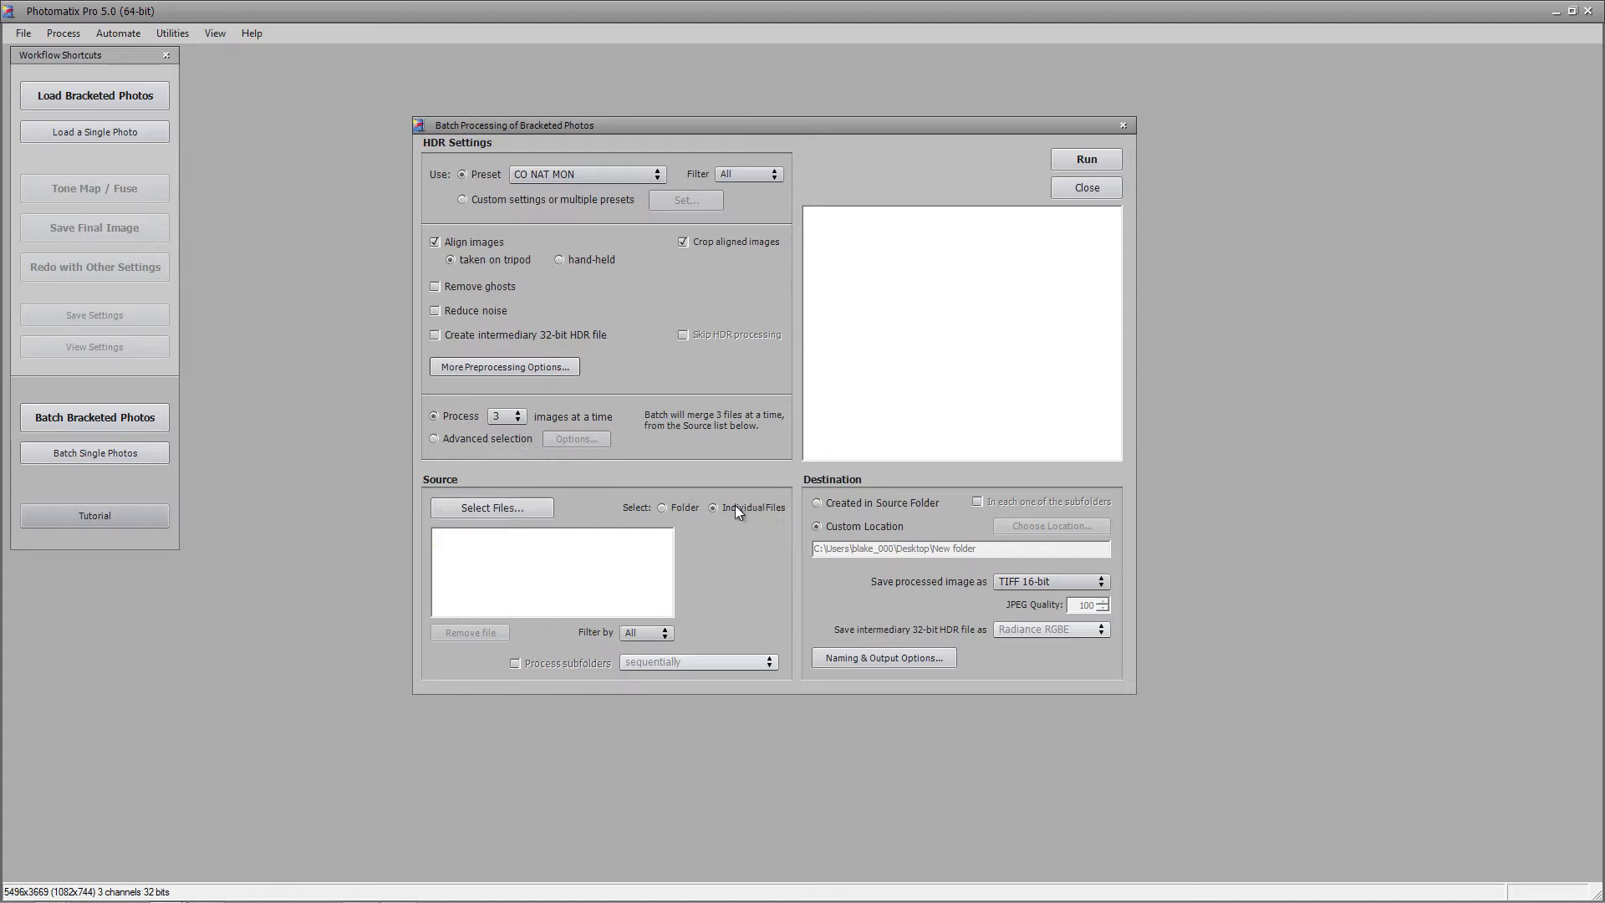
click(492, 508)
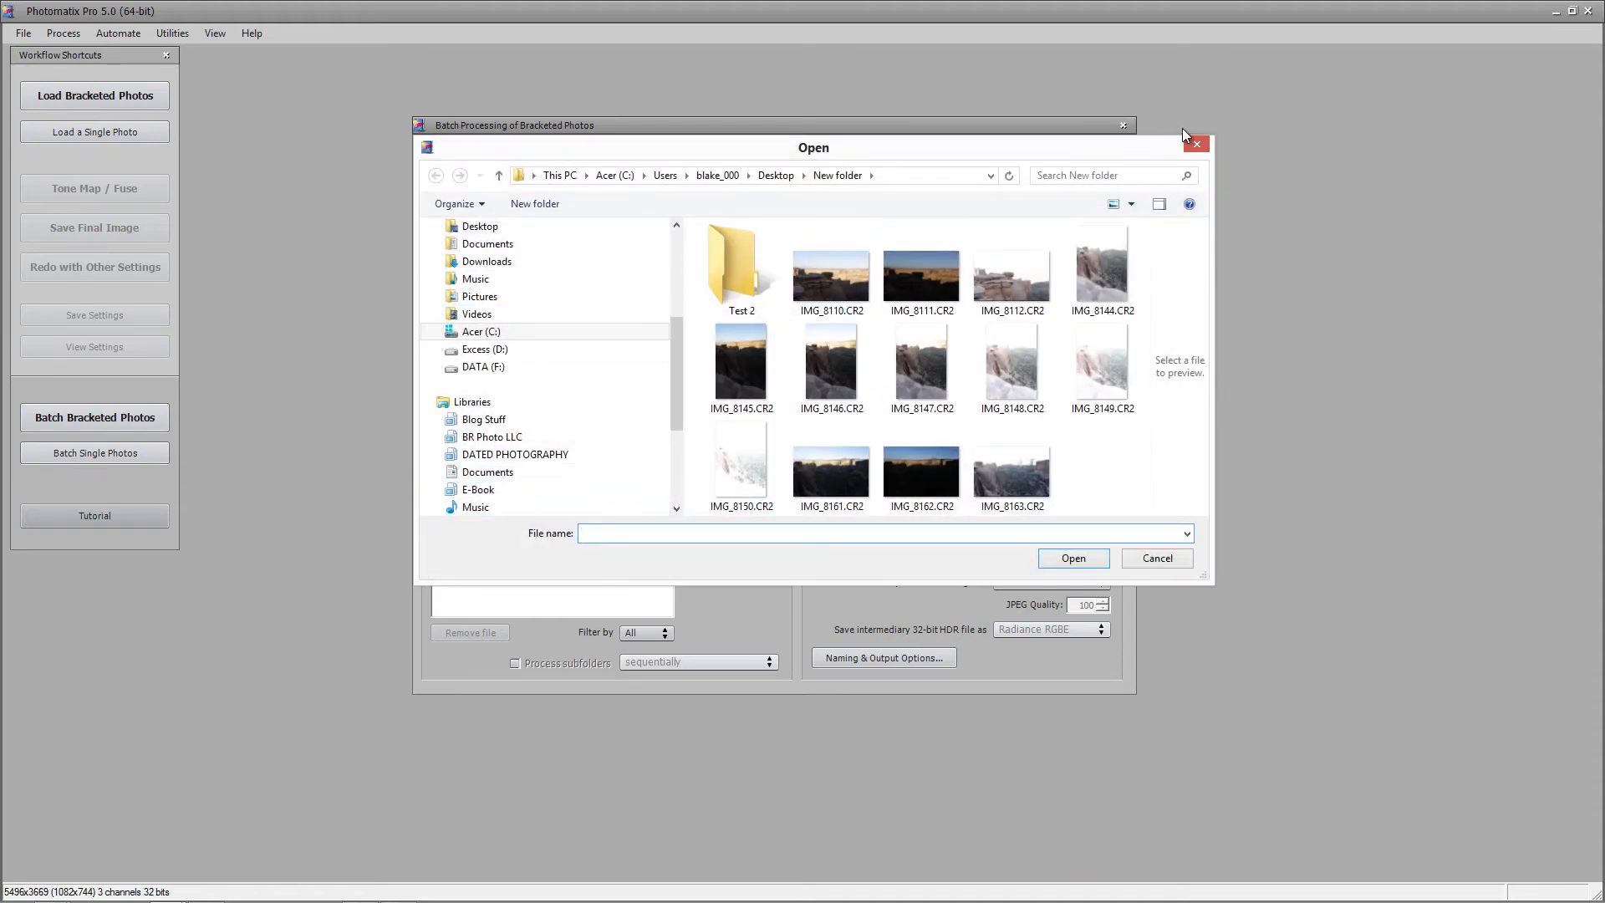
drag(1065, 145, 876, 72)
drag(1011, 506, 1444, 708)
click(647, 221)
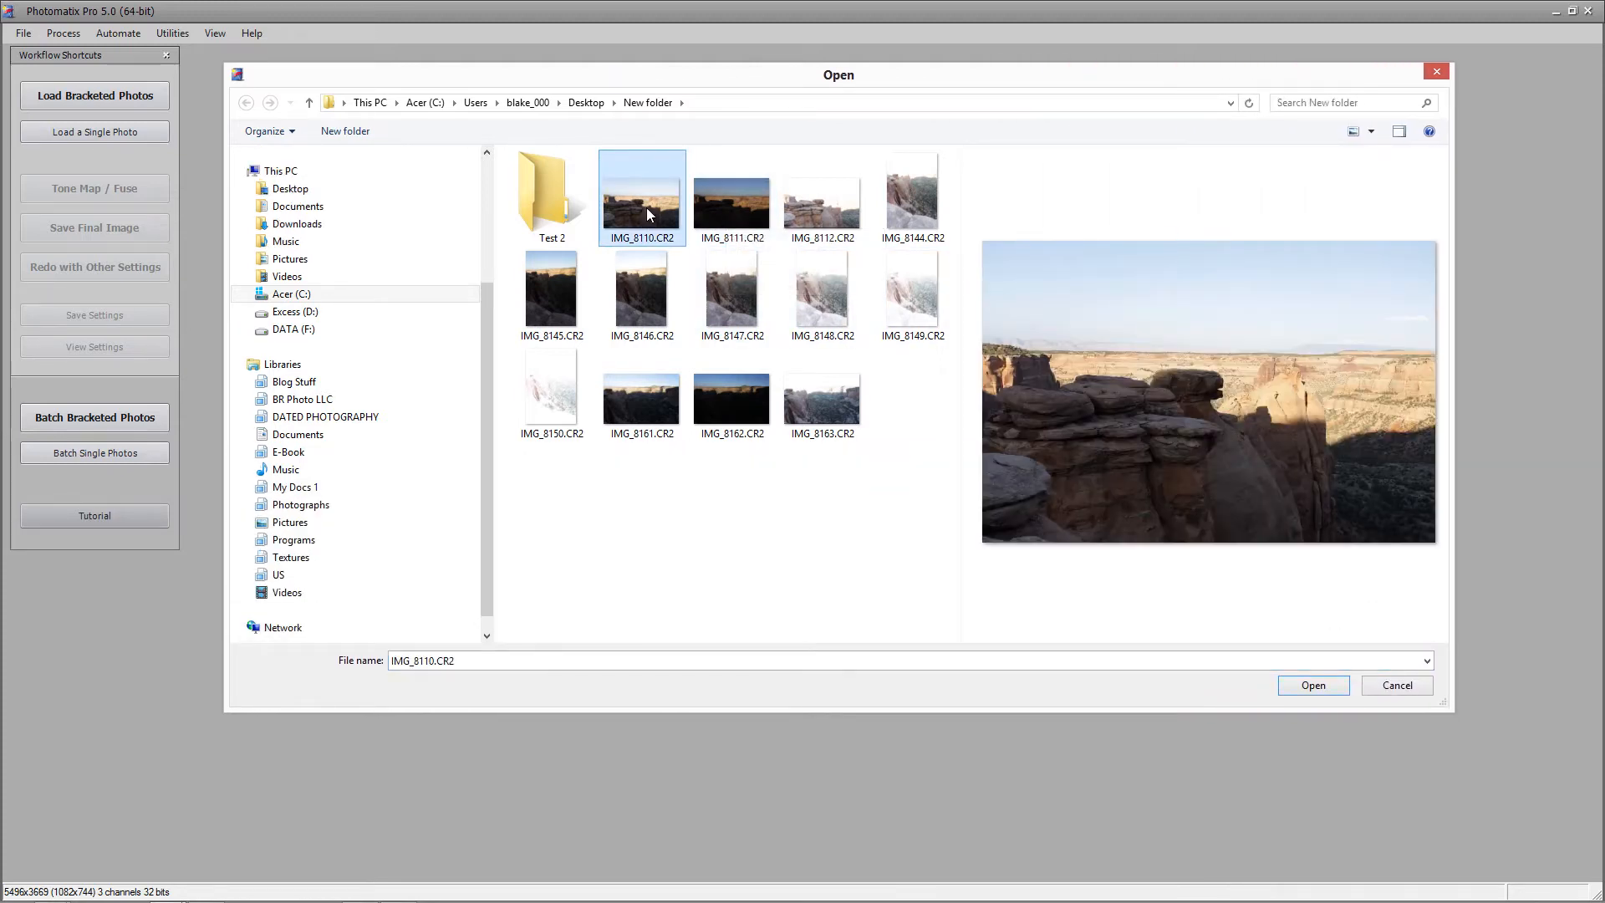
click(730, 207)
click(820, 203)
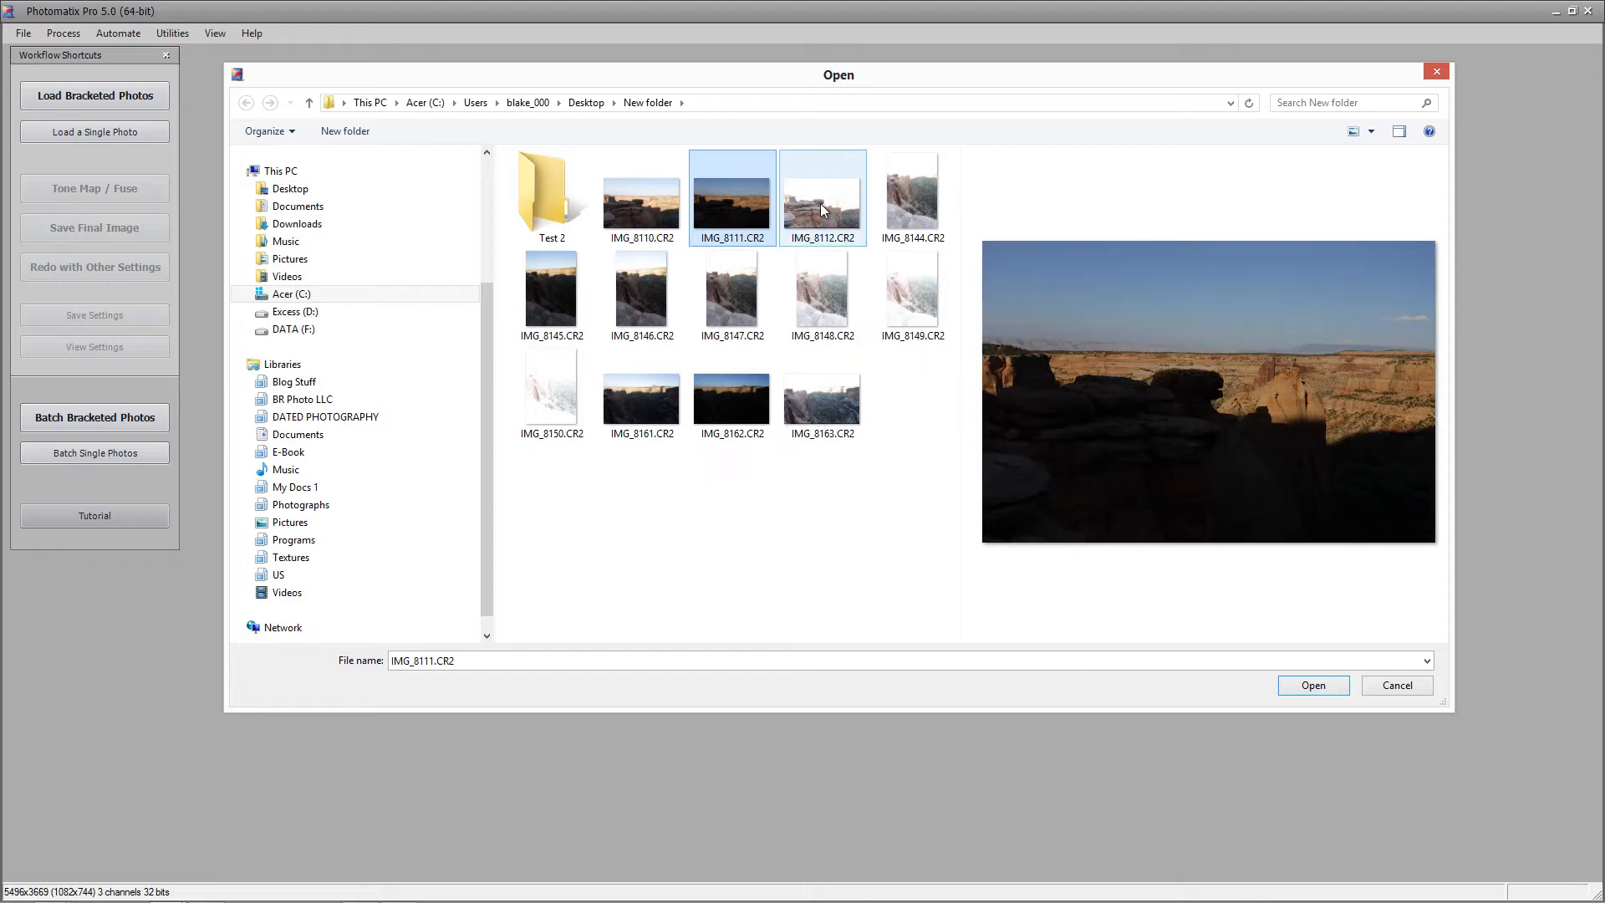
click(904, 198)
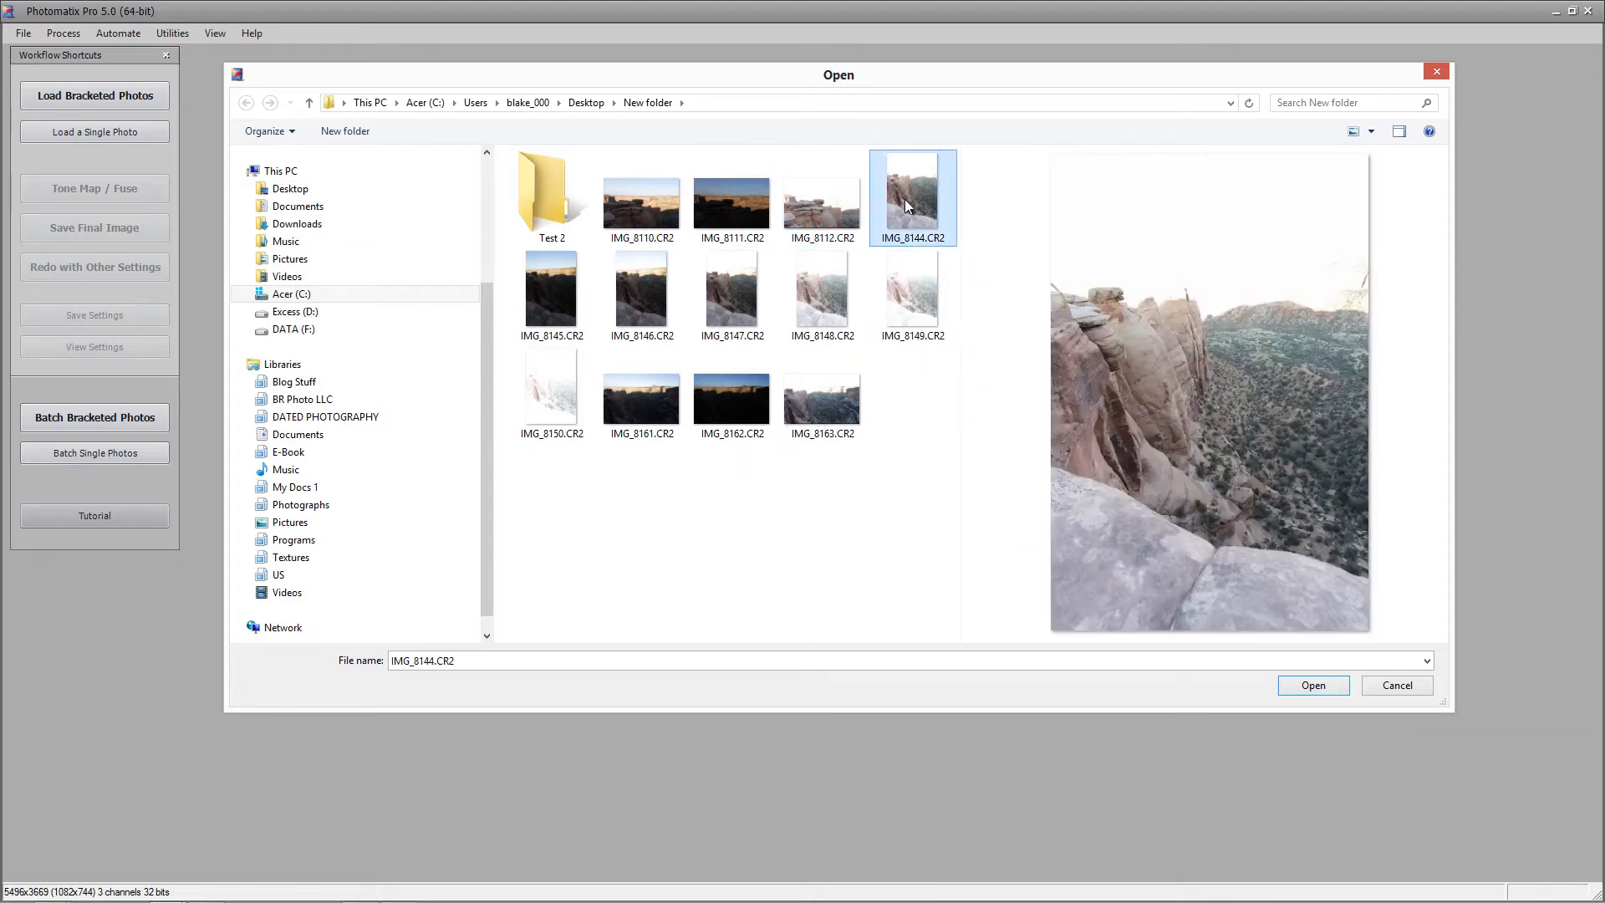
shift+click(547, 406)
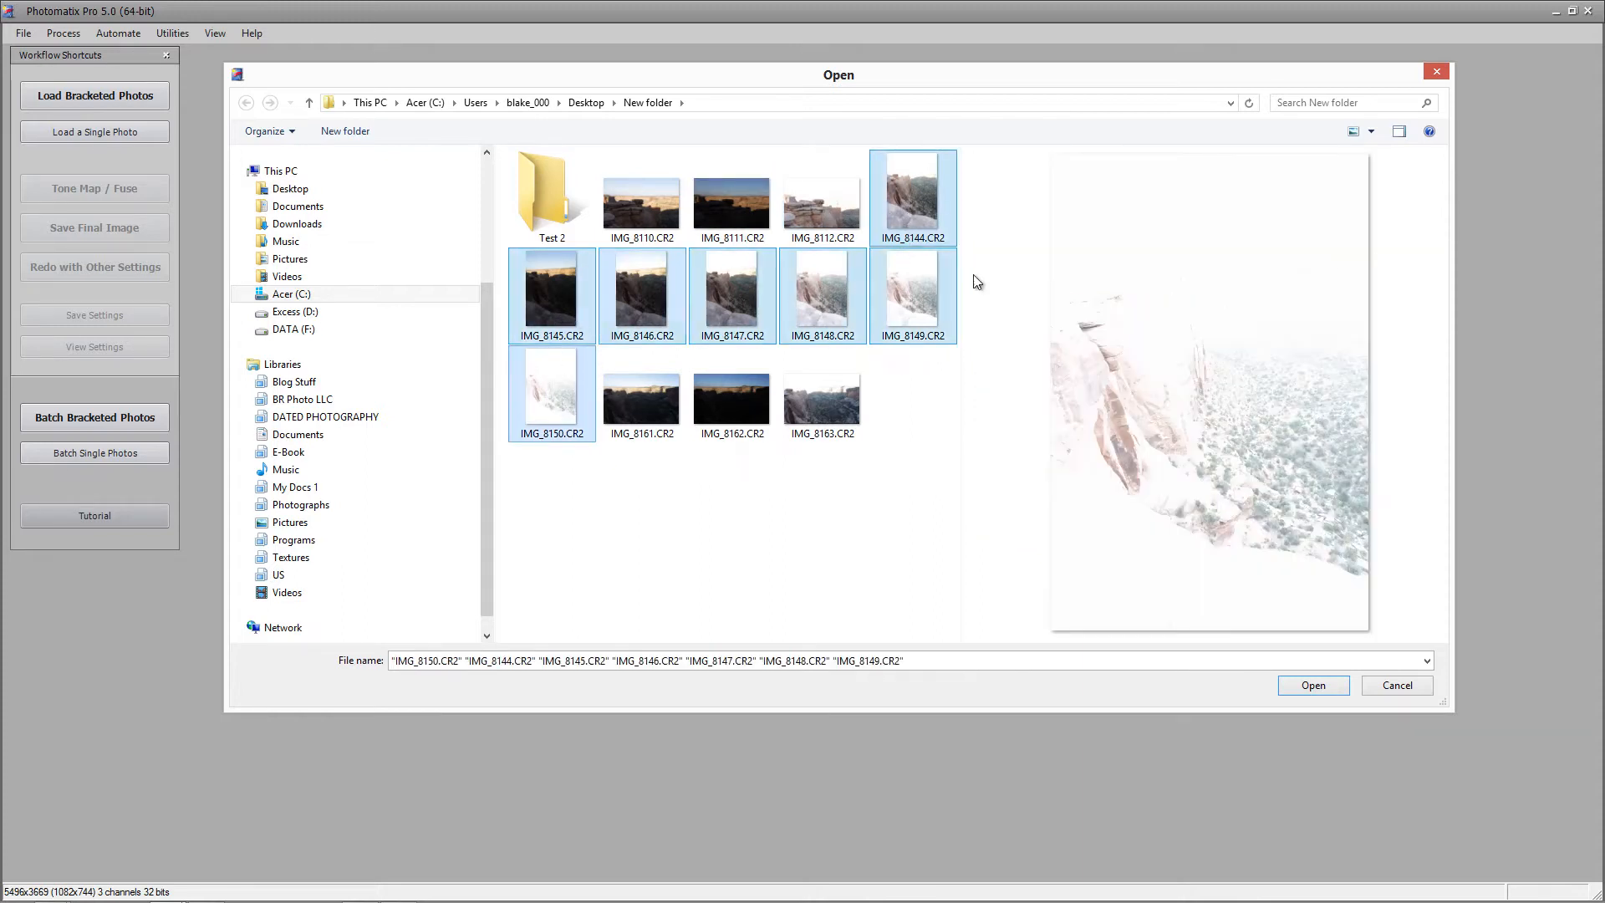
click(725, 401)
click(816, 399)
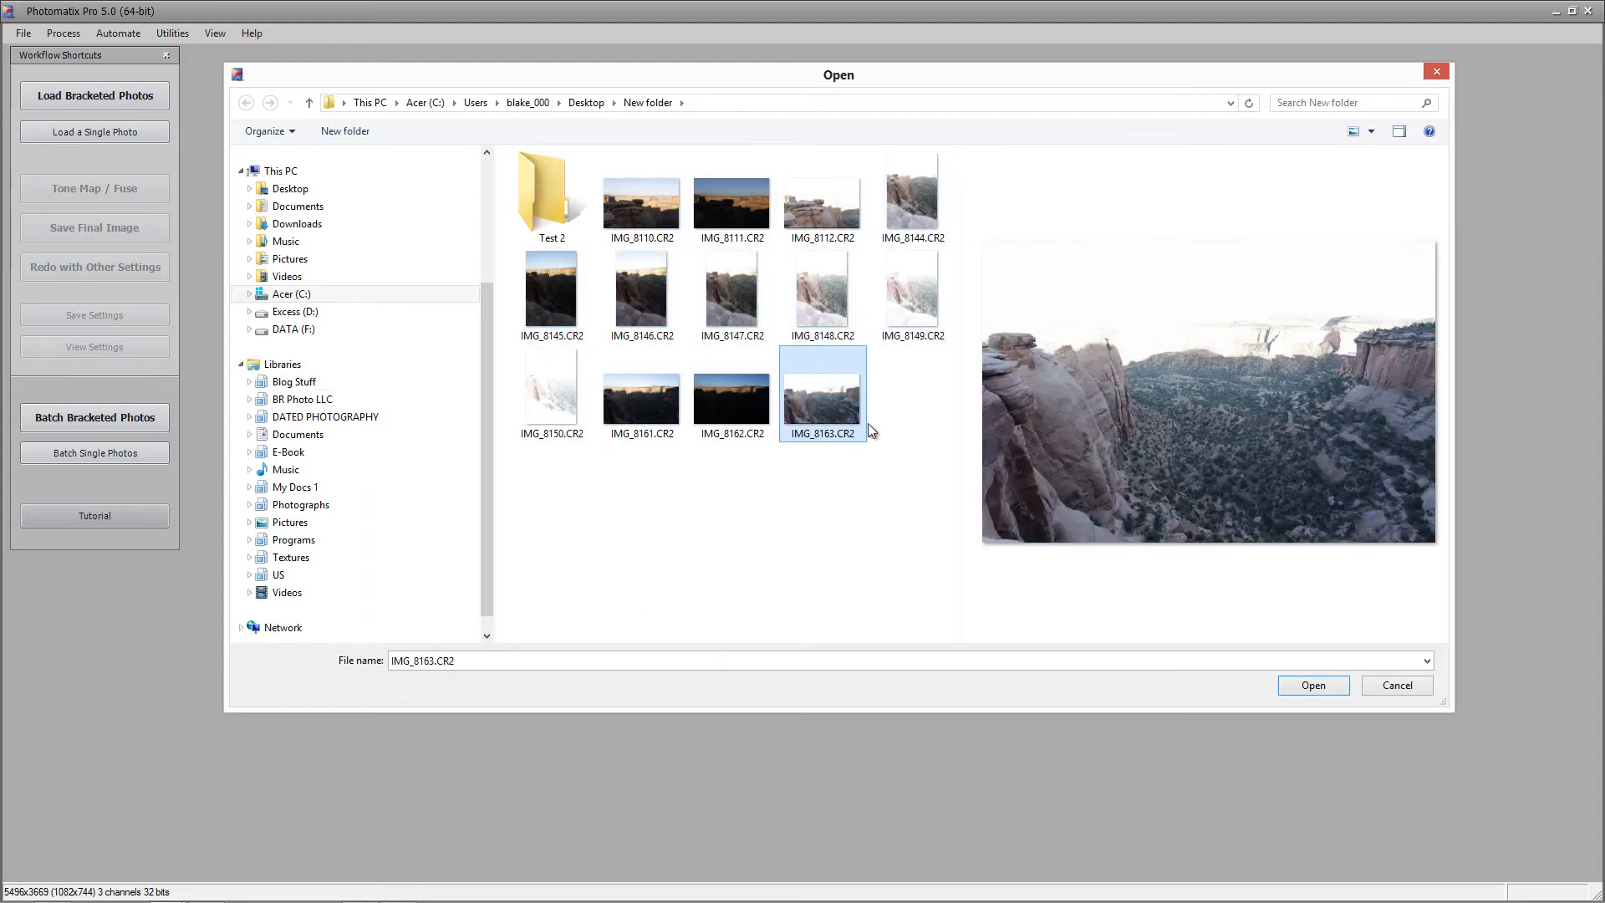
click(1386, 683)
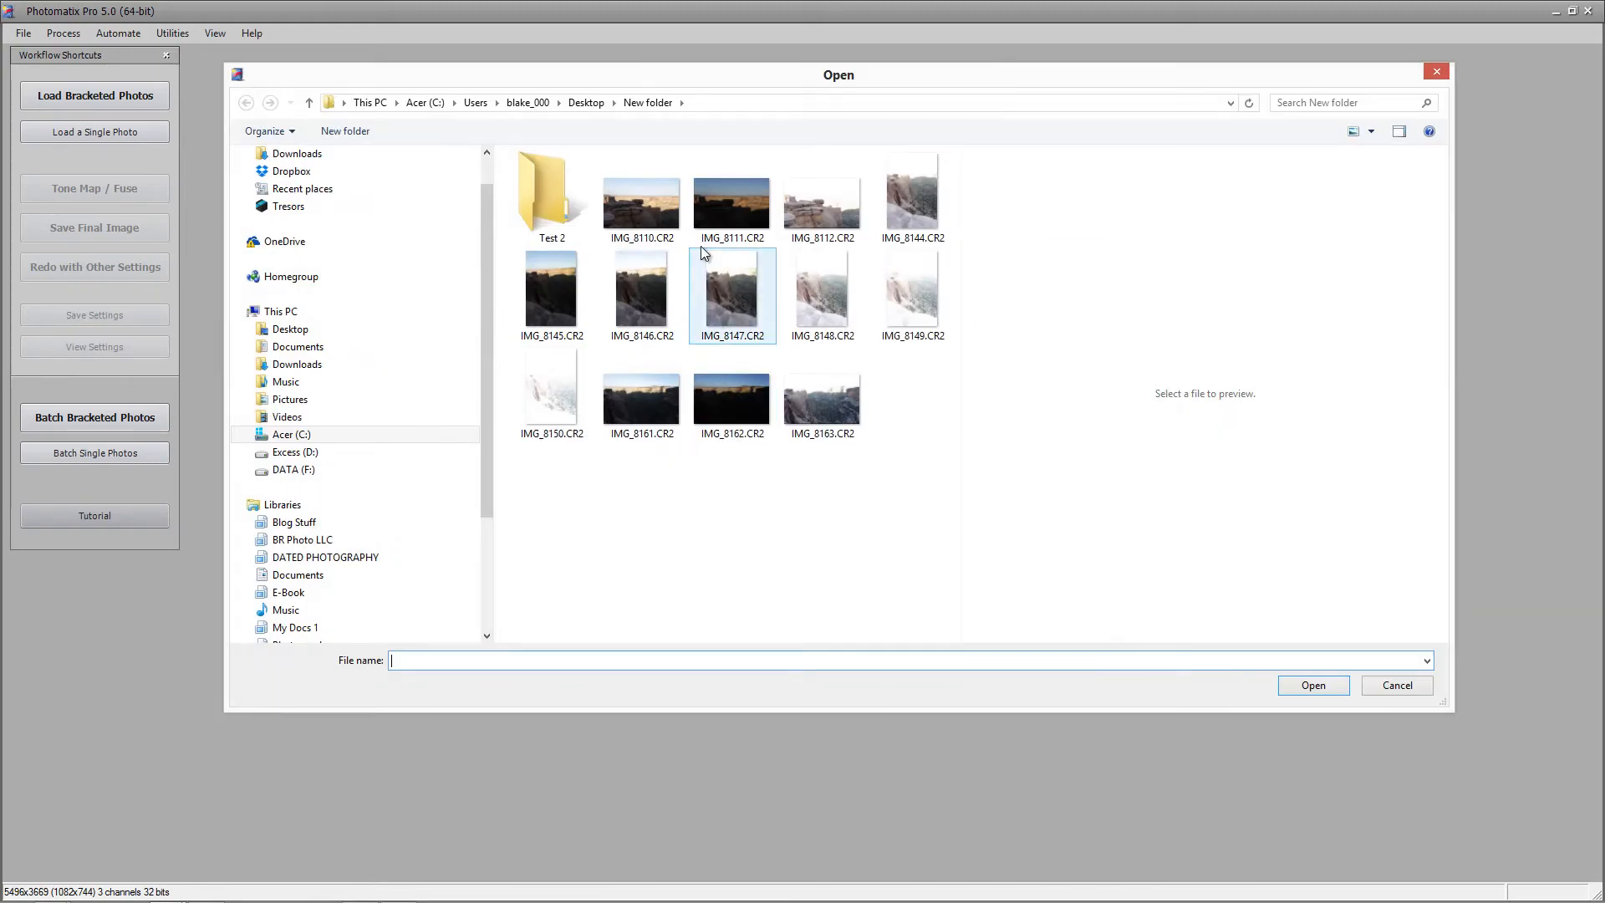
Add the thirteen files IMG_8110 through IMG_8163 as sources and use advanced frame selection
click(662, 186)
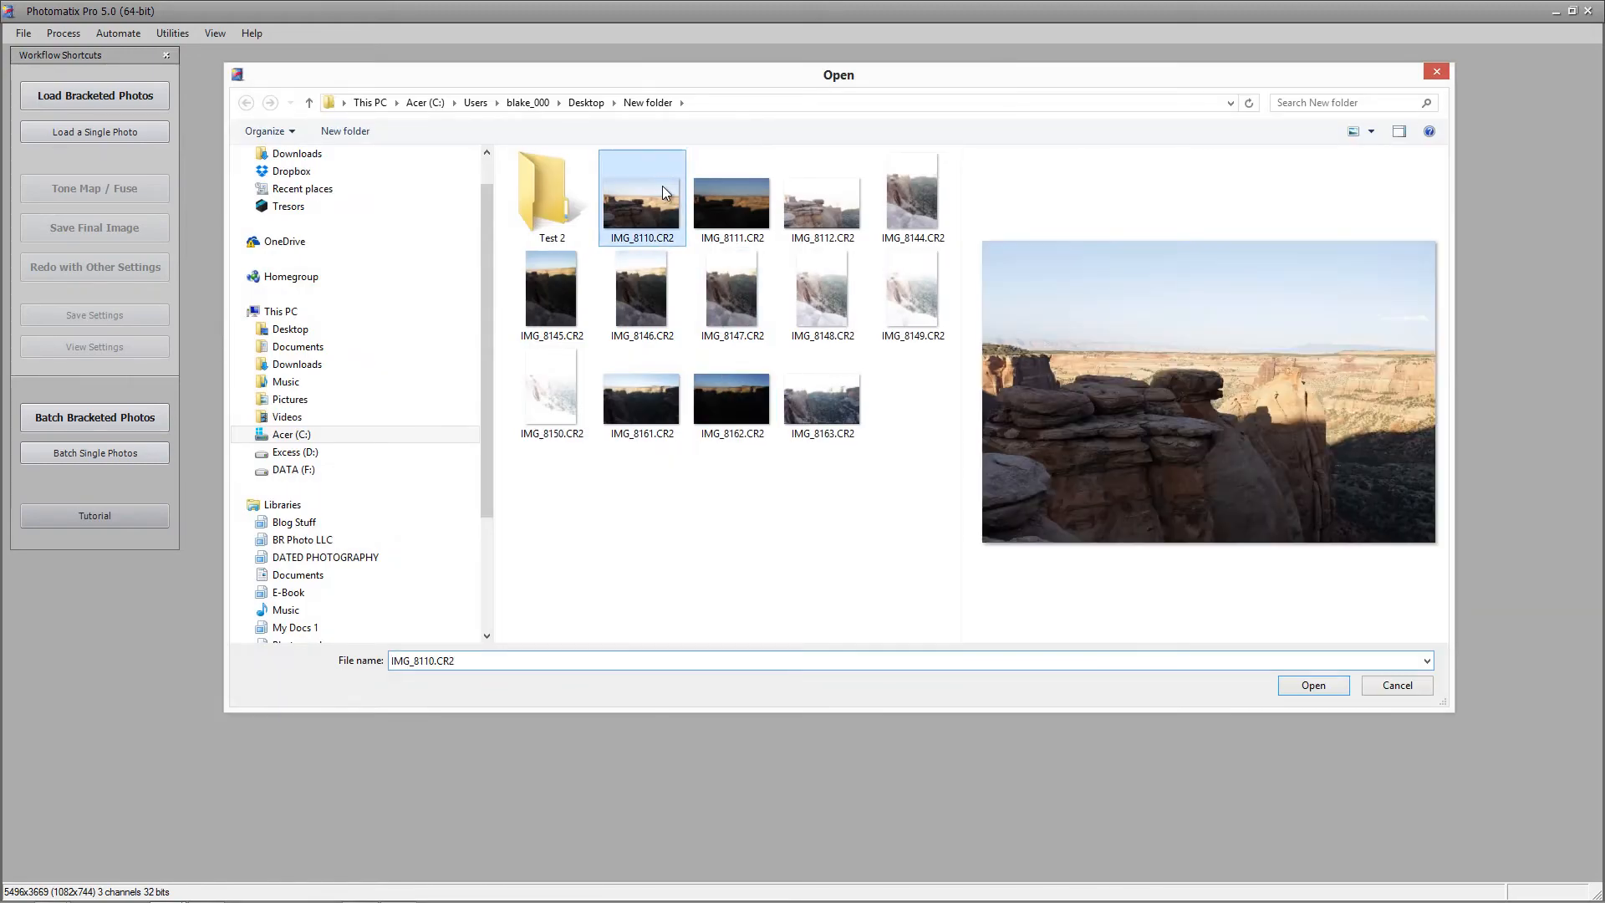
shift+click(852, 390)
click(1312, 685)
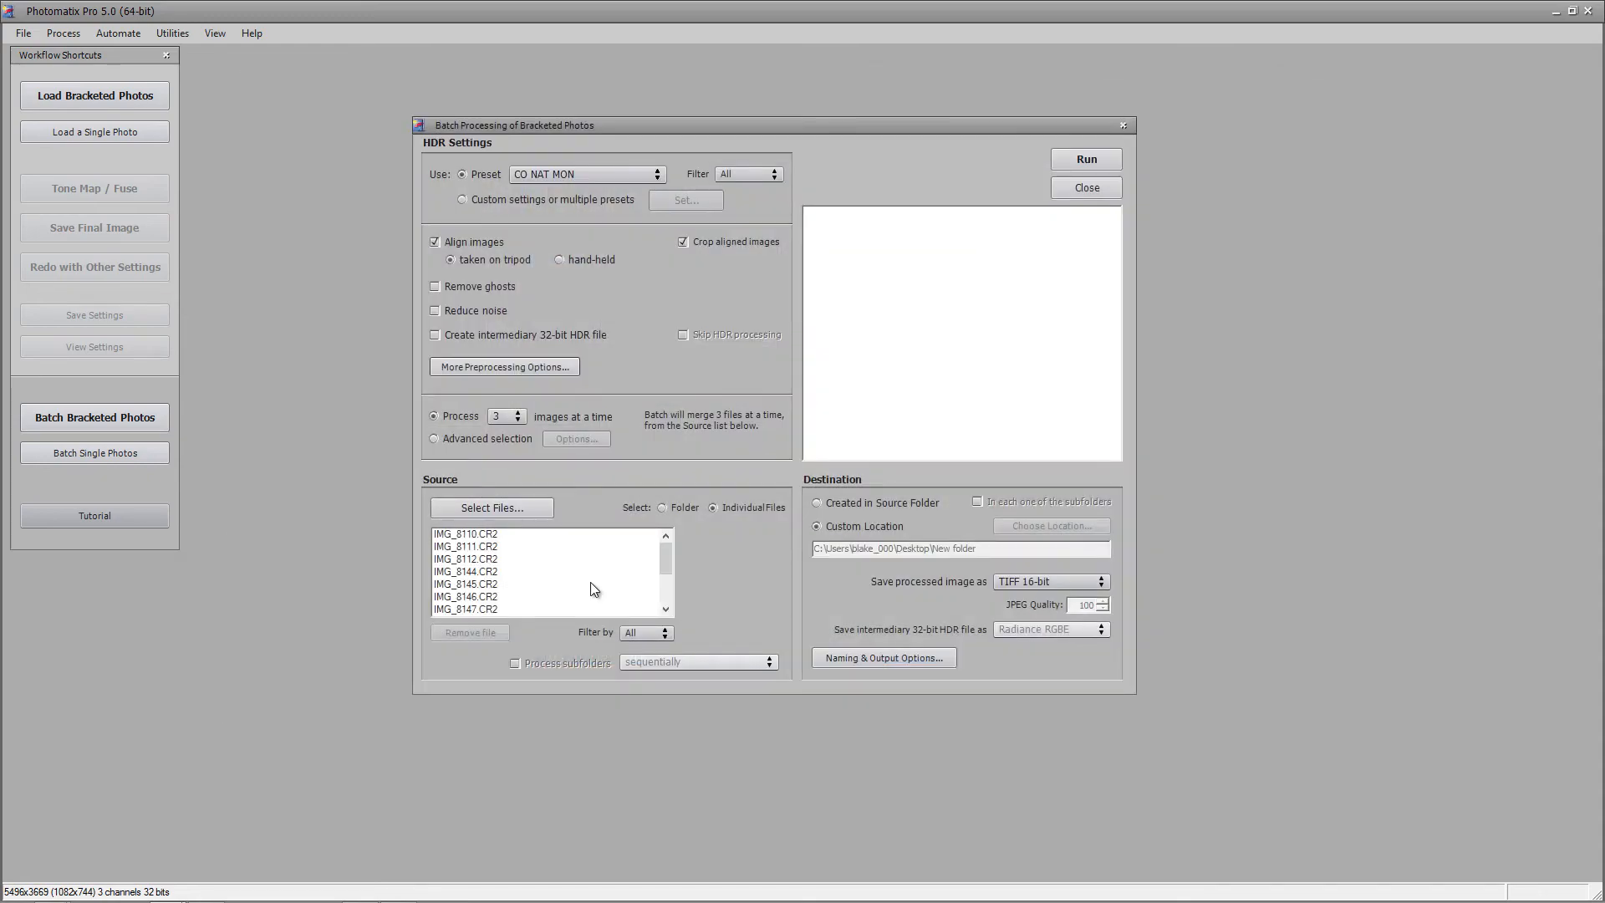
click(503, 438)
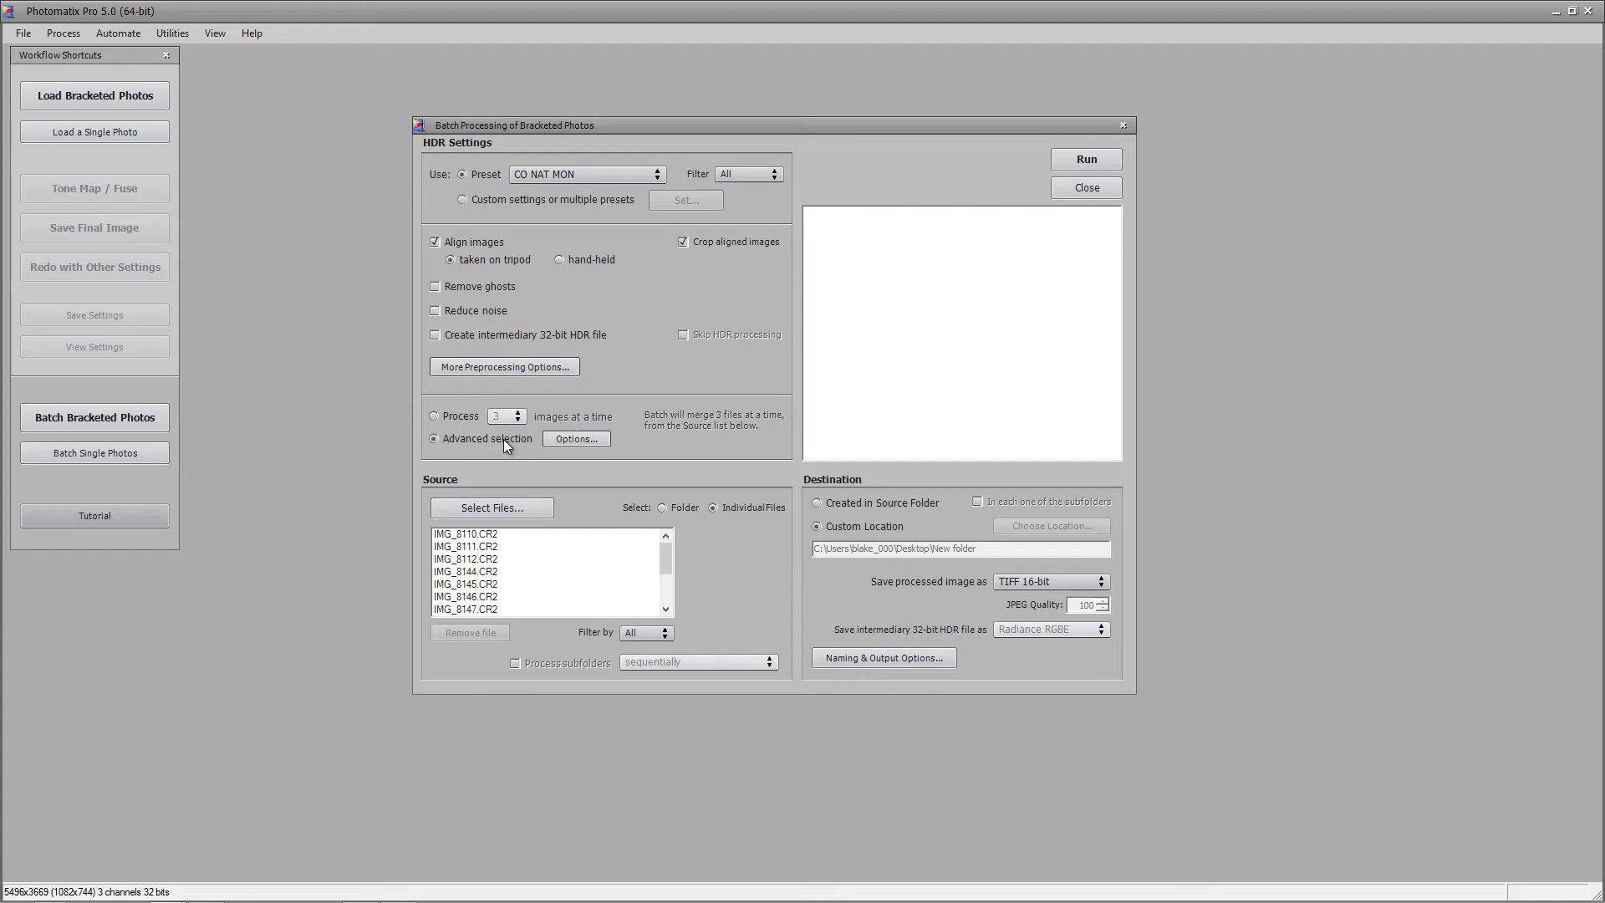
Keep automatic detection of 3 to 7 bracketed frames in the selection options and confirm
click(567, 438)
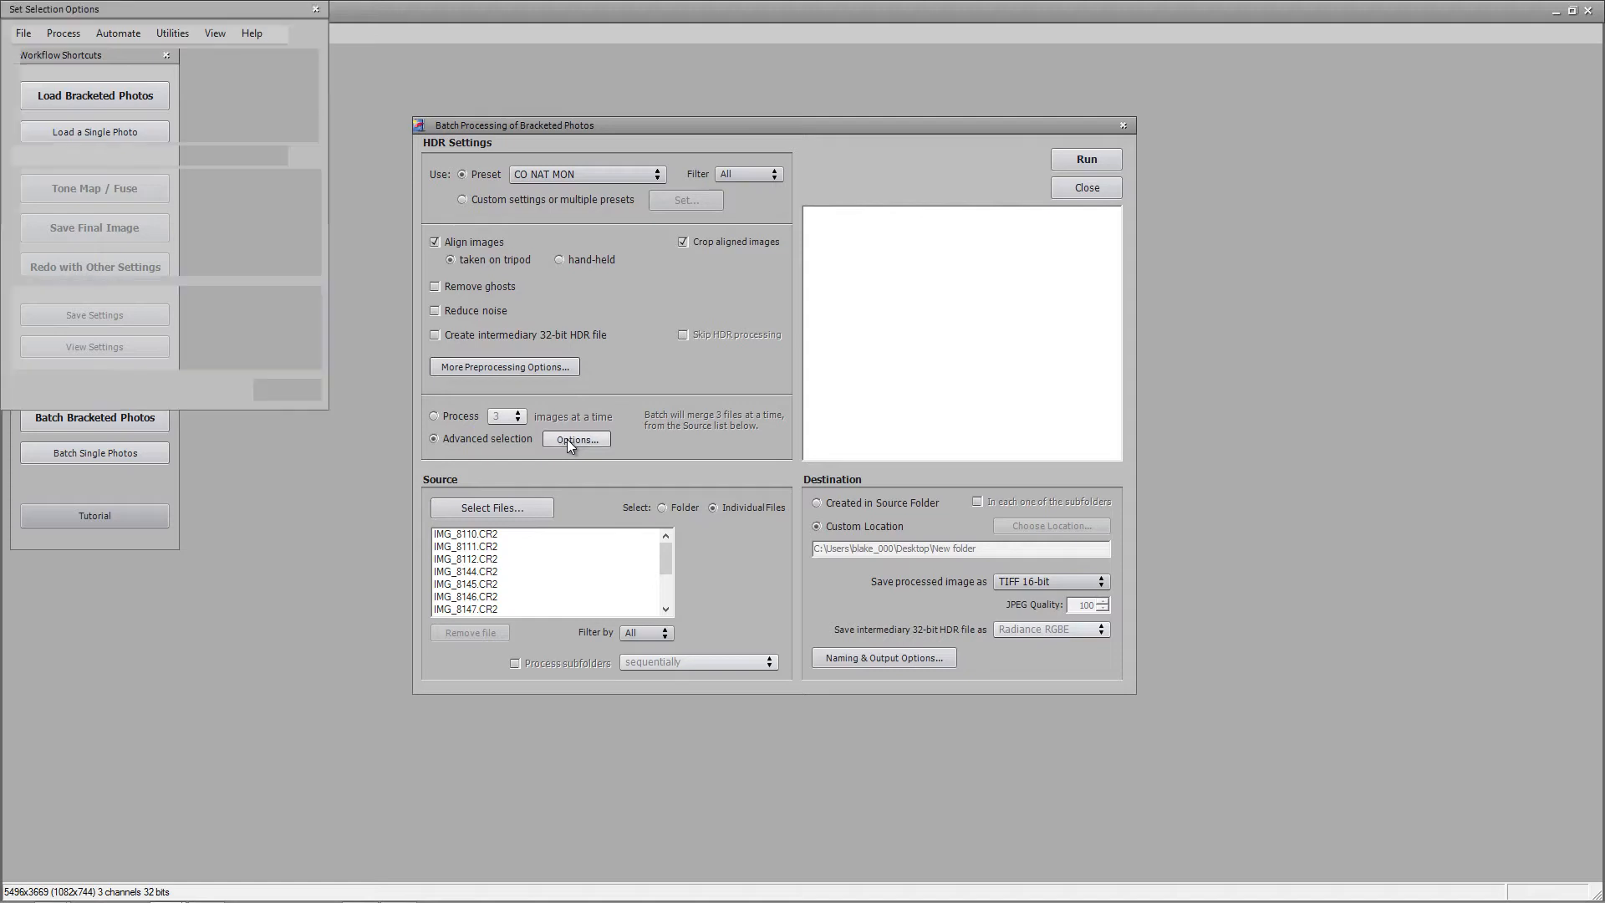
drag(211, 8, 893, 201)
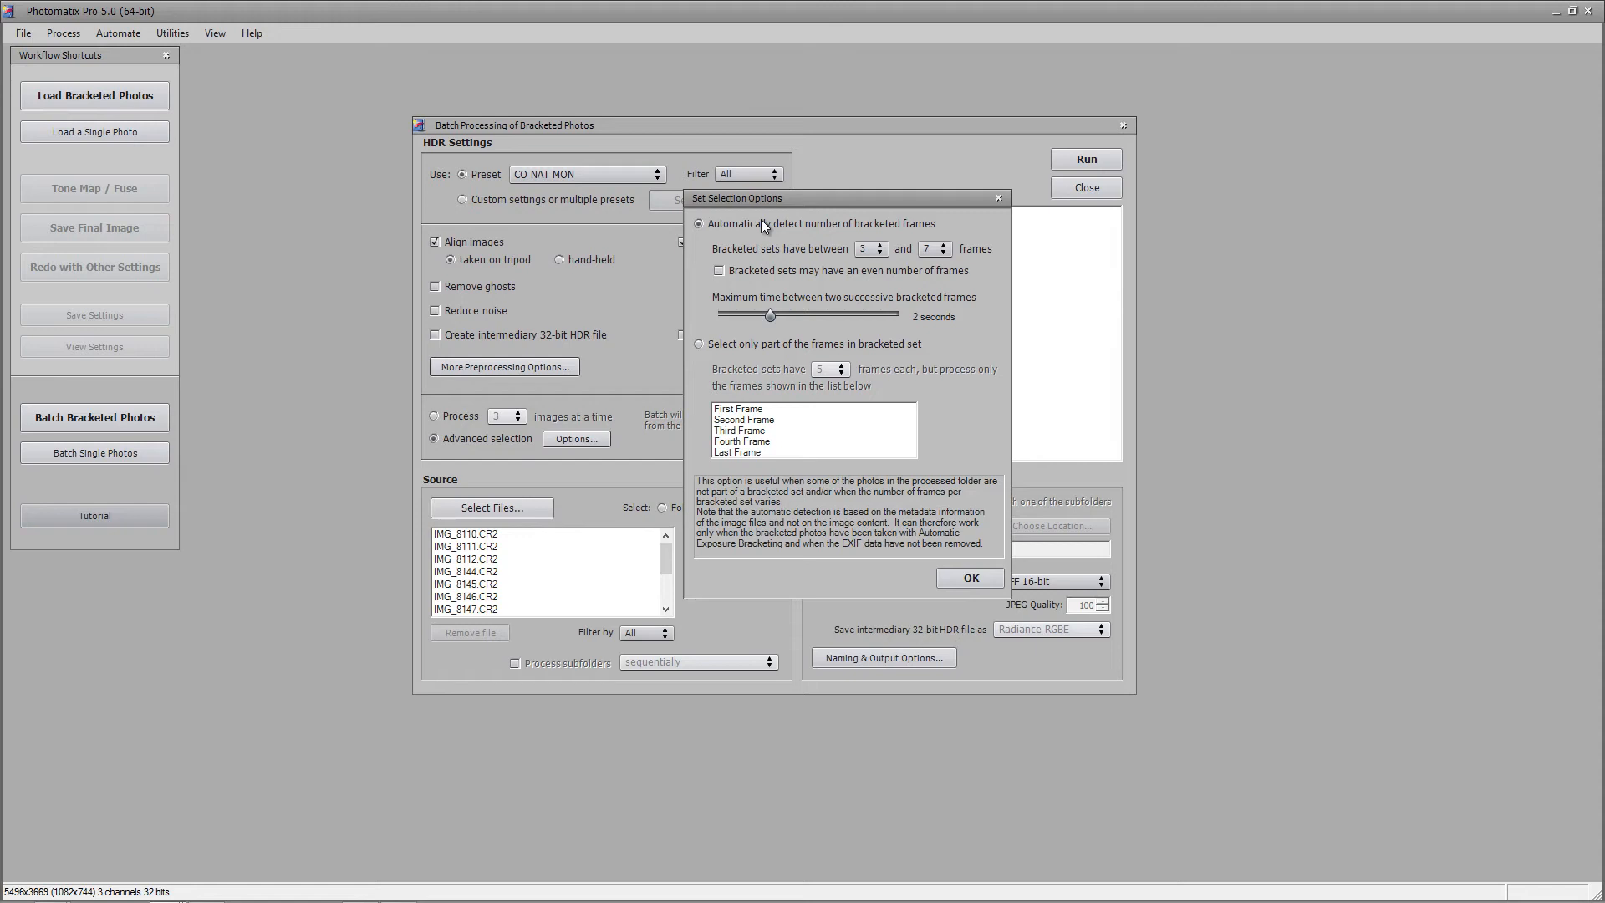
click(971, 578)
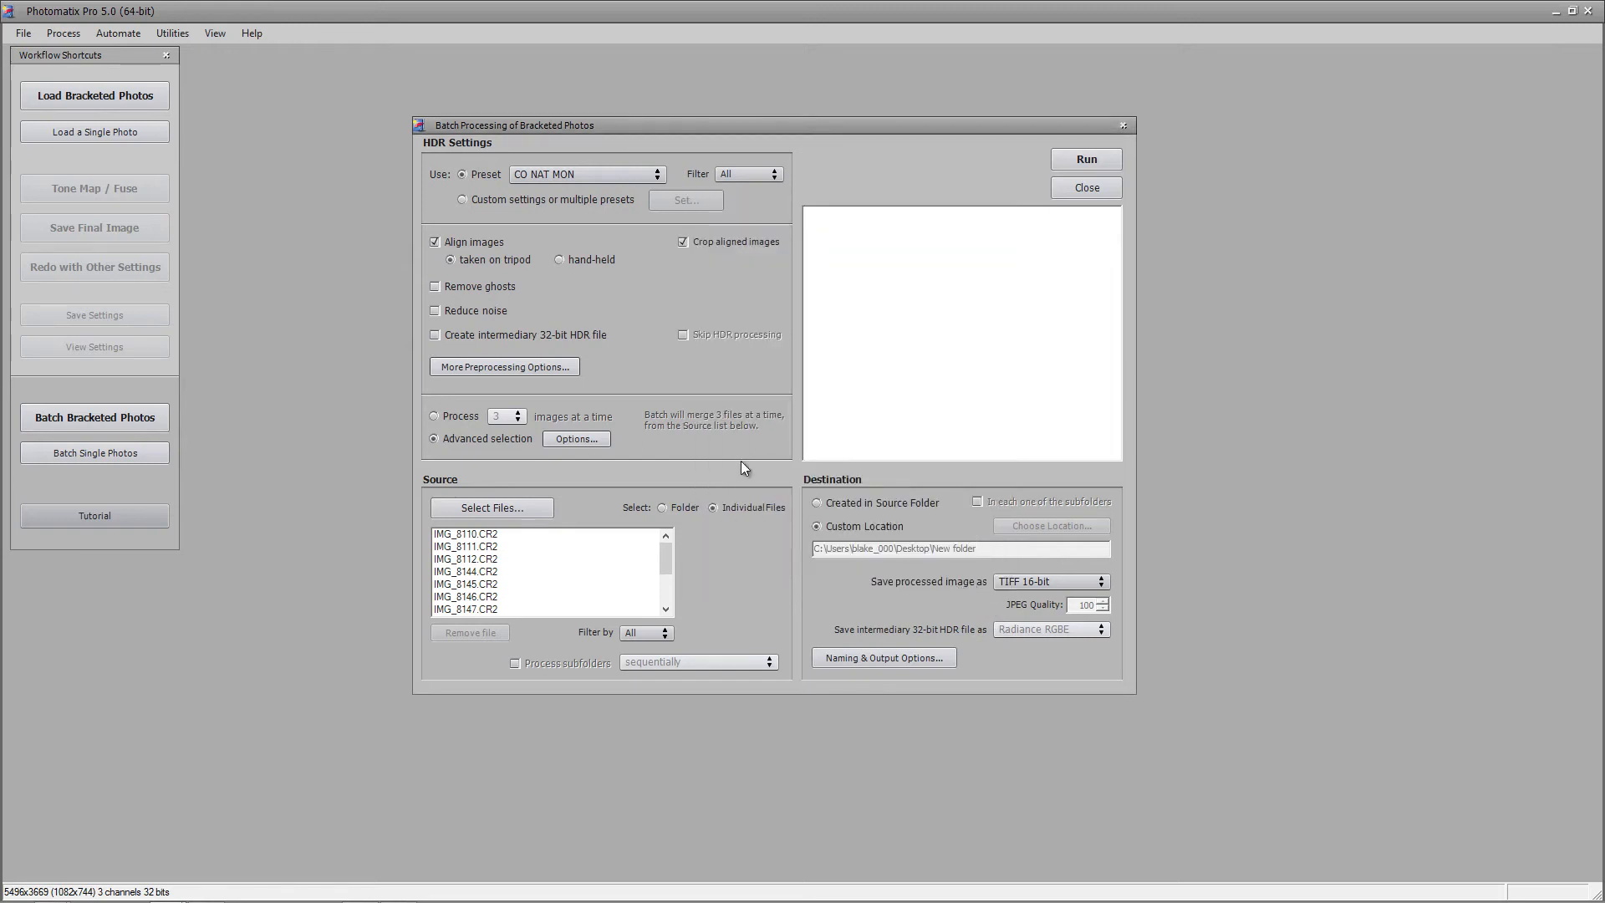
click(508, 514)
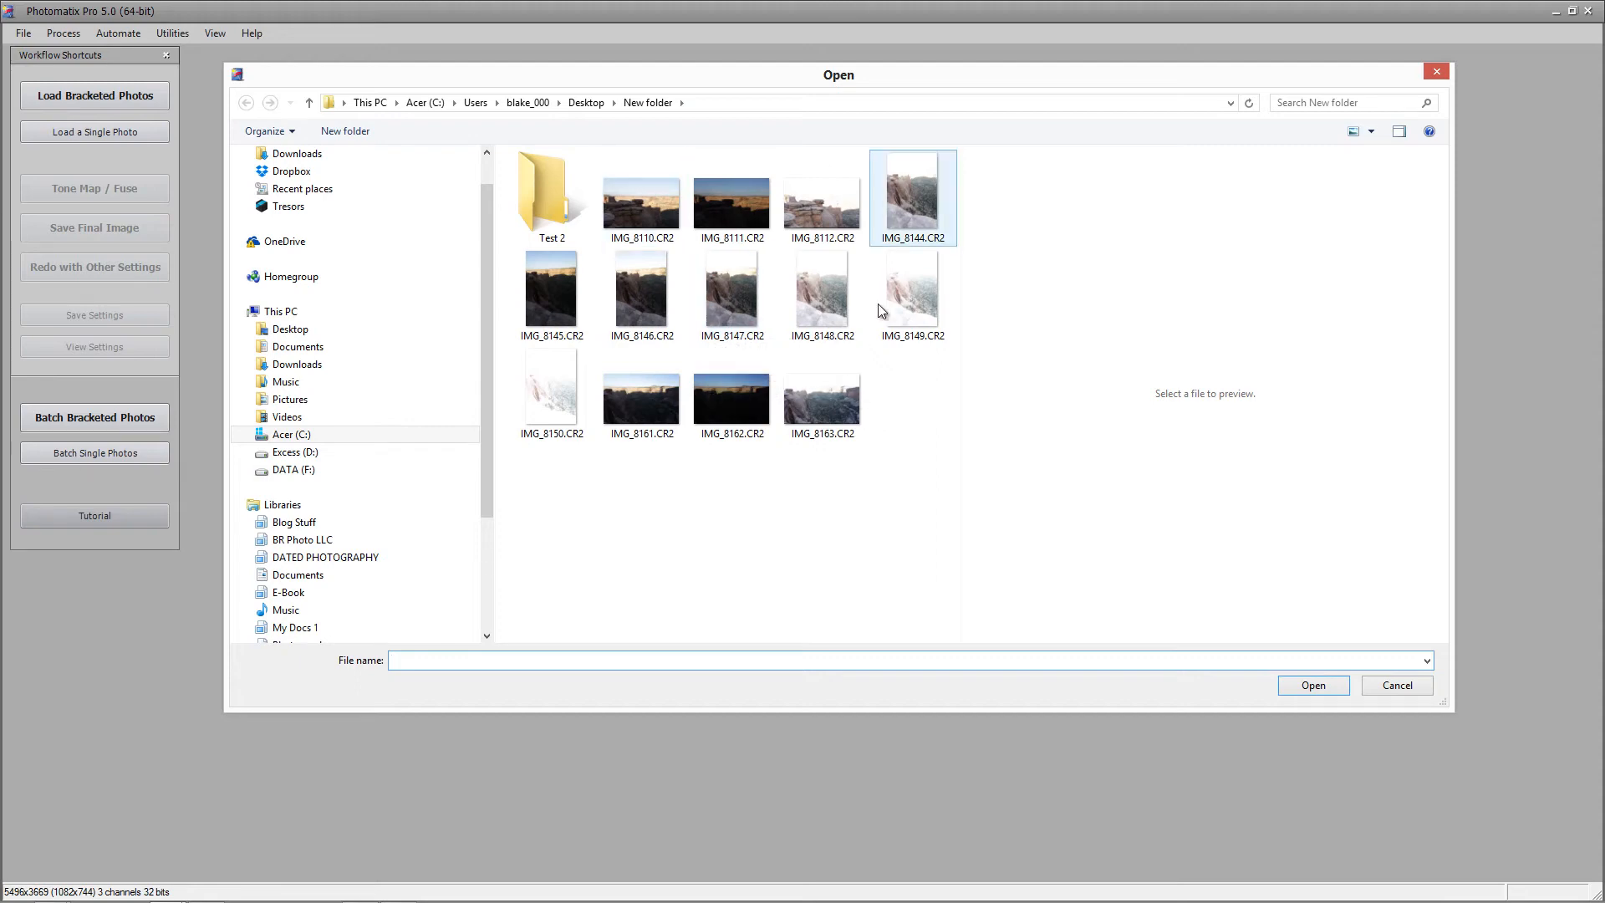
click(1400, 686)
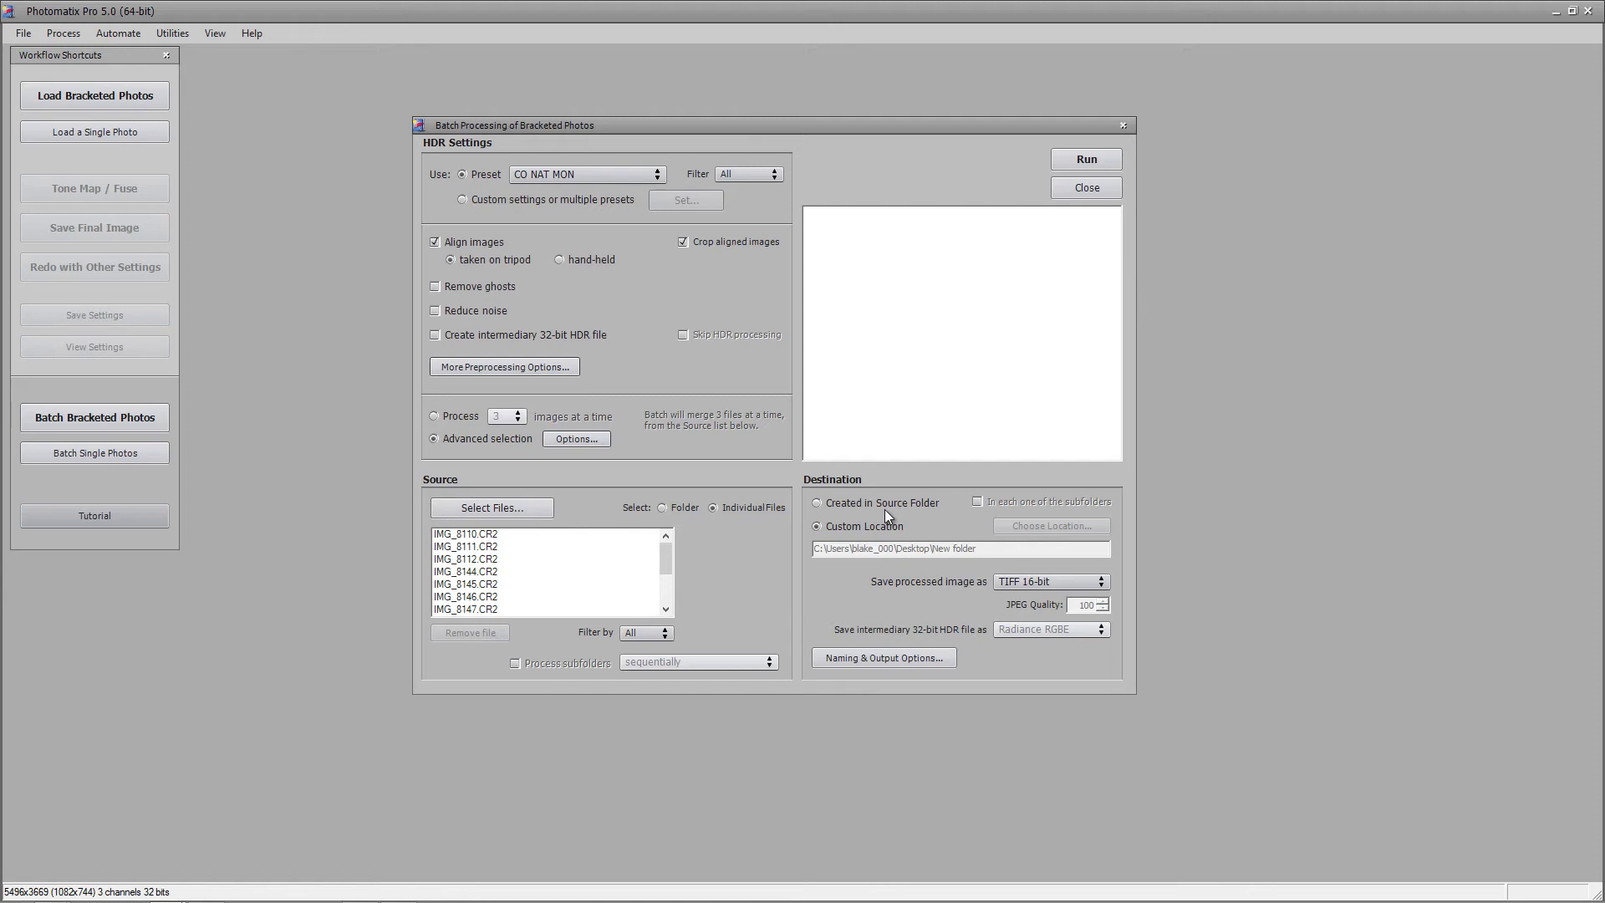
Set a custom output location: the Test 2 folder inside New folder
click(860, 524)
click(845, 504)
click(846, 528)
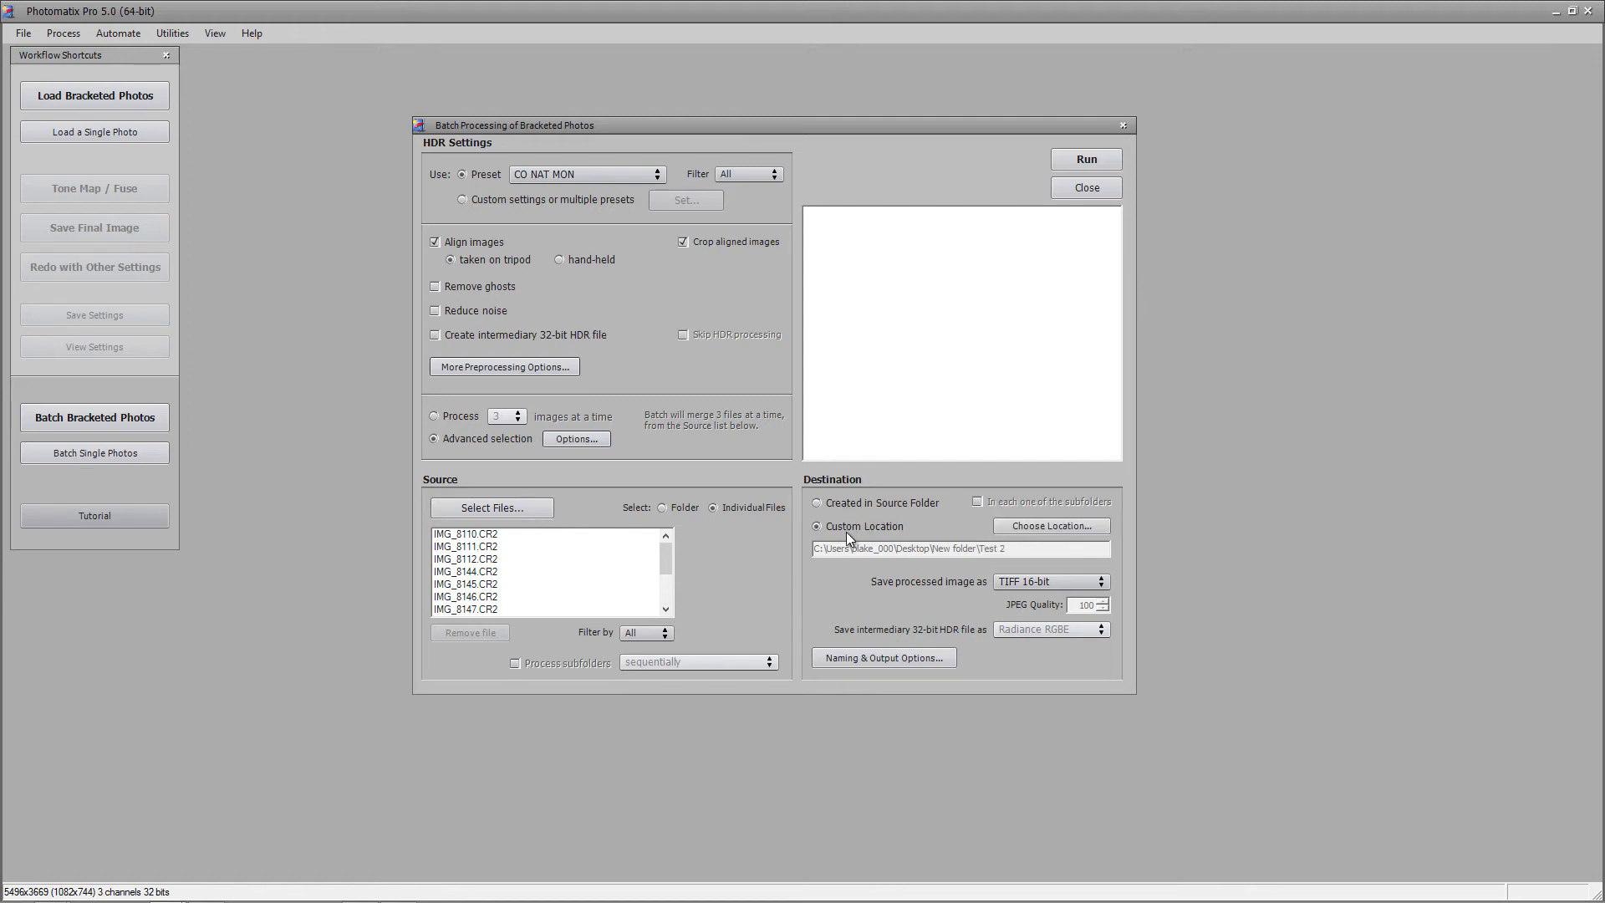
click(1058, 532)
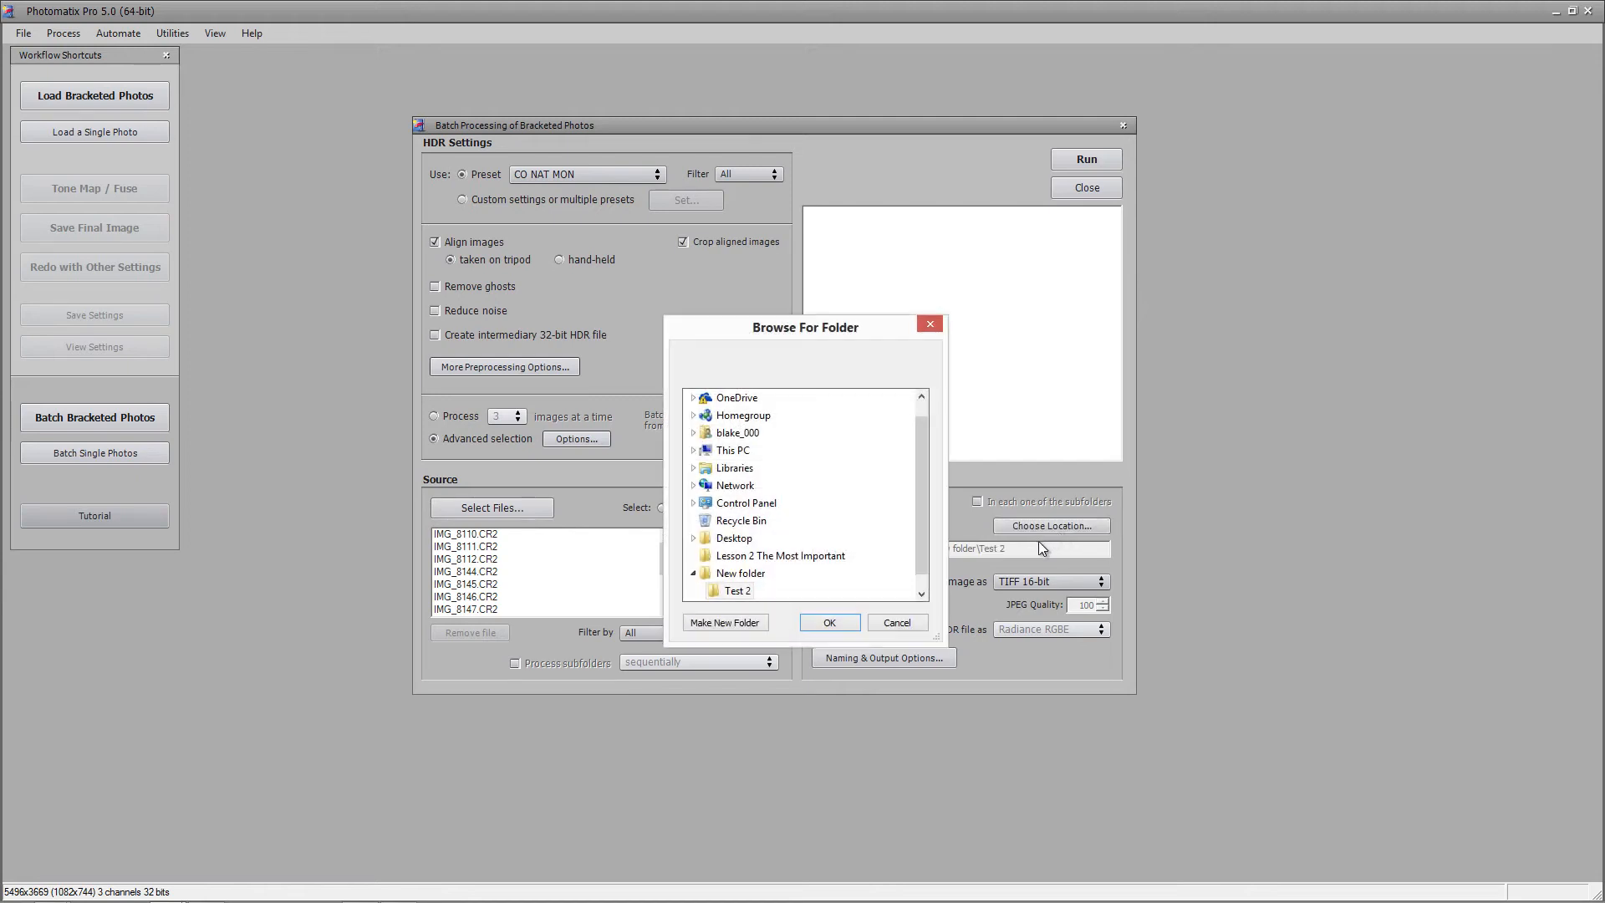
click(729, 573)
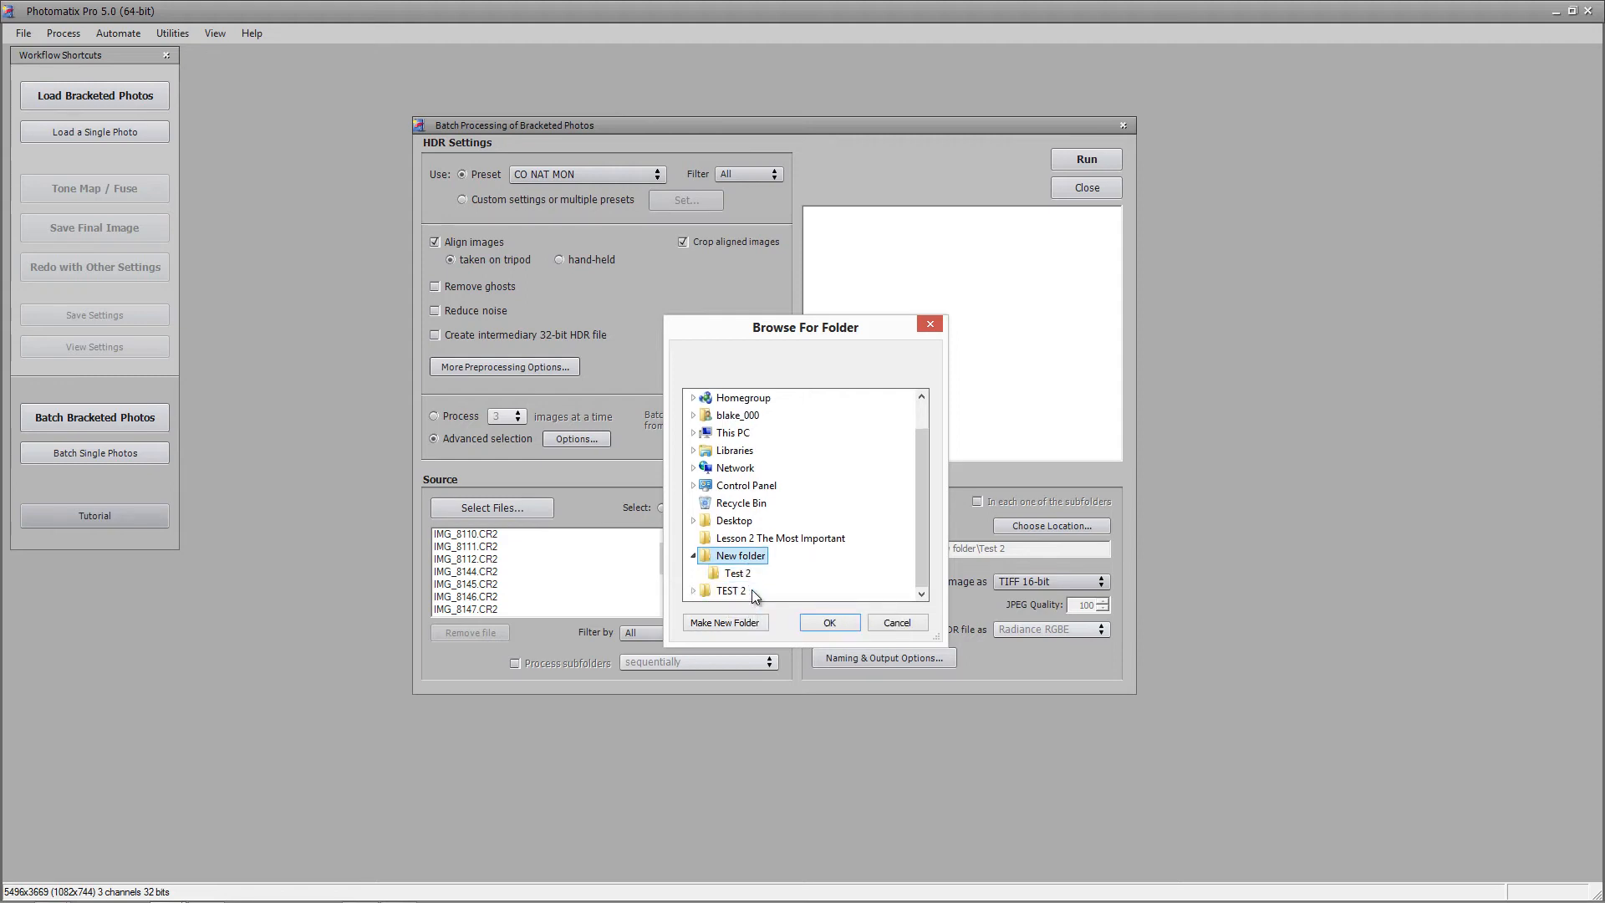
click(741, 573)
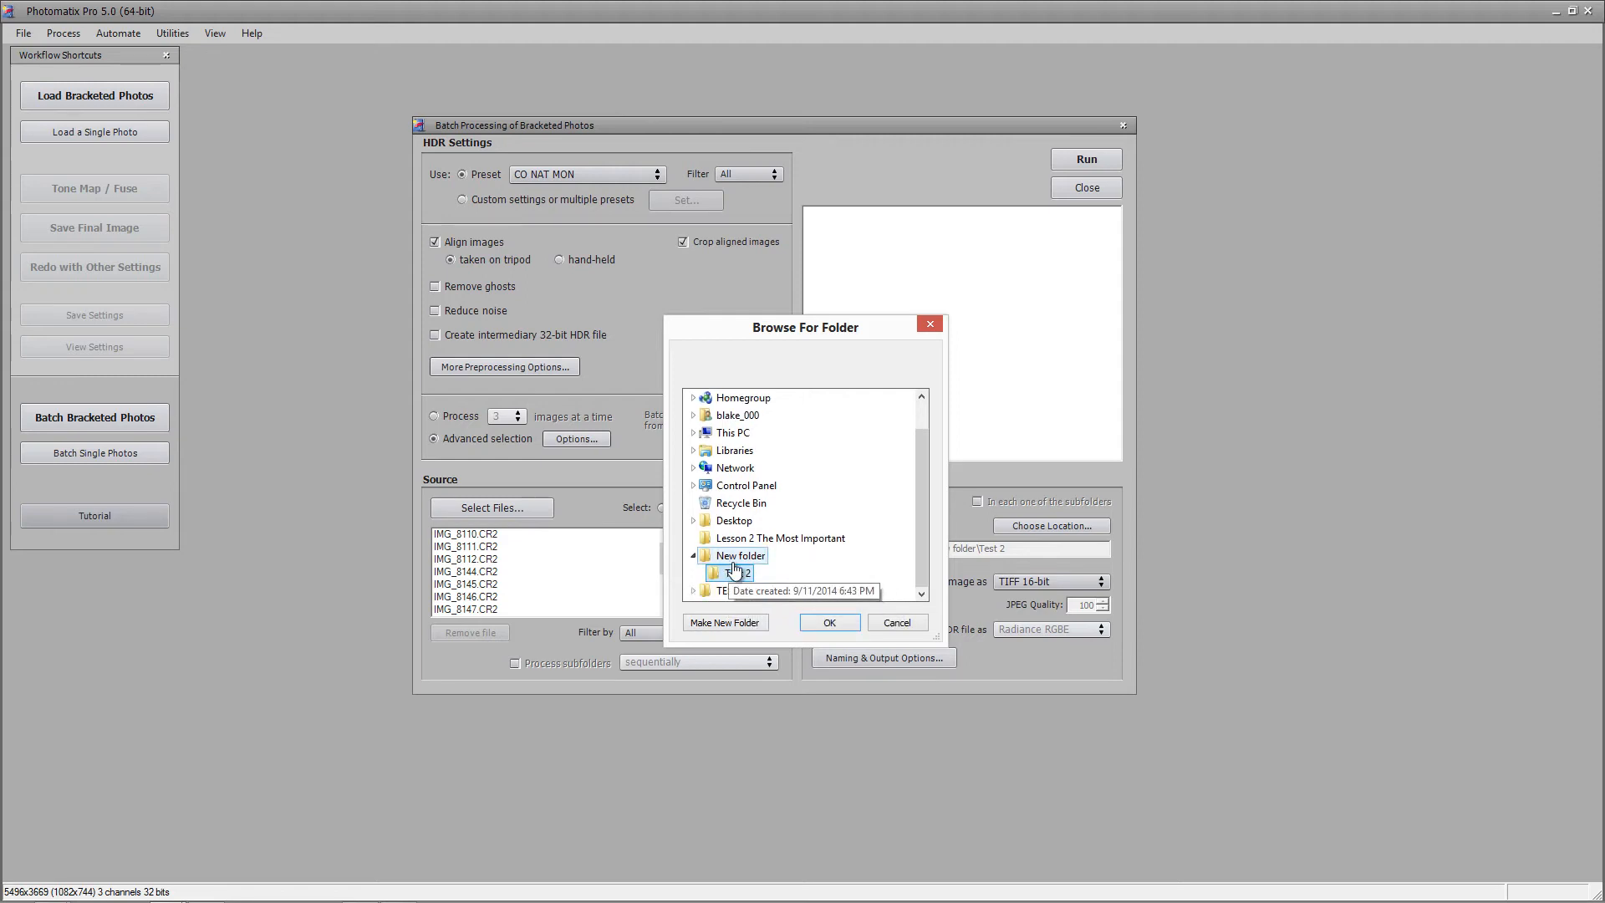
click(841, 625)
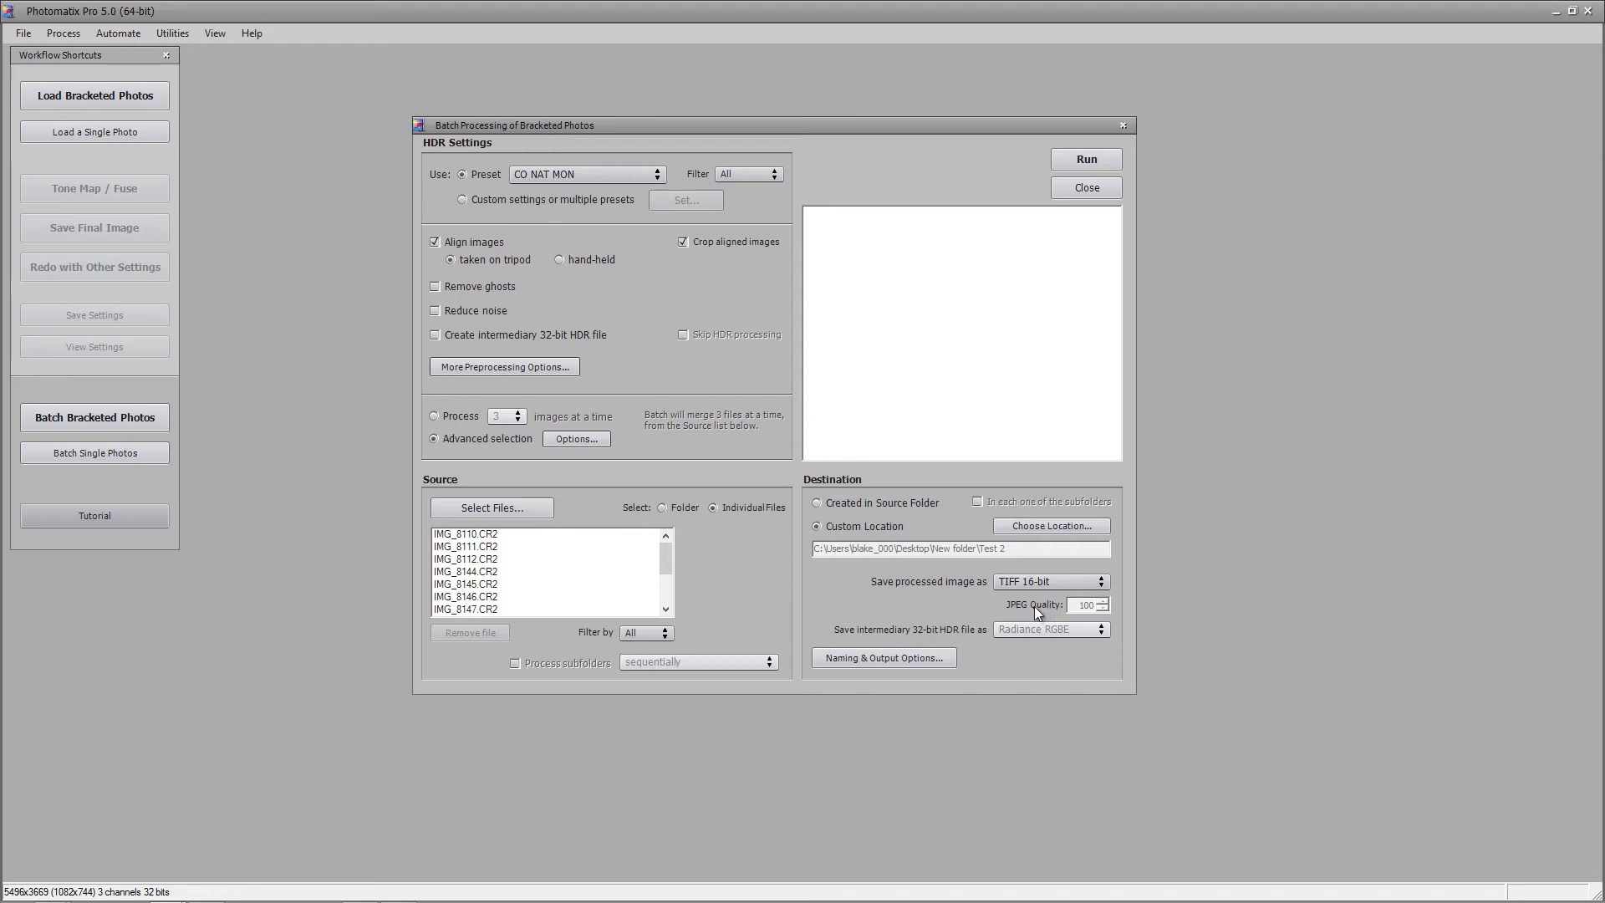
Keep the default naming and output options and run the CO NAT MON batch
click(894, 657)
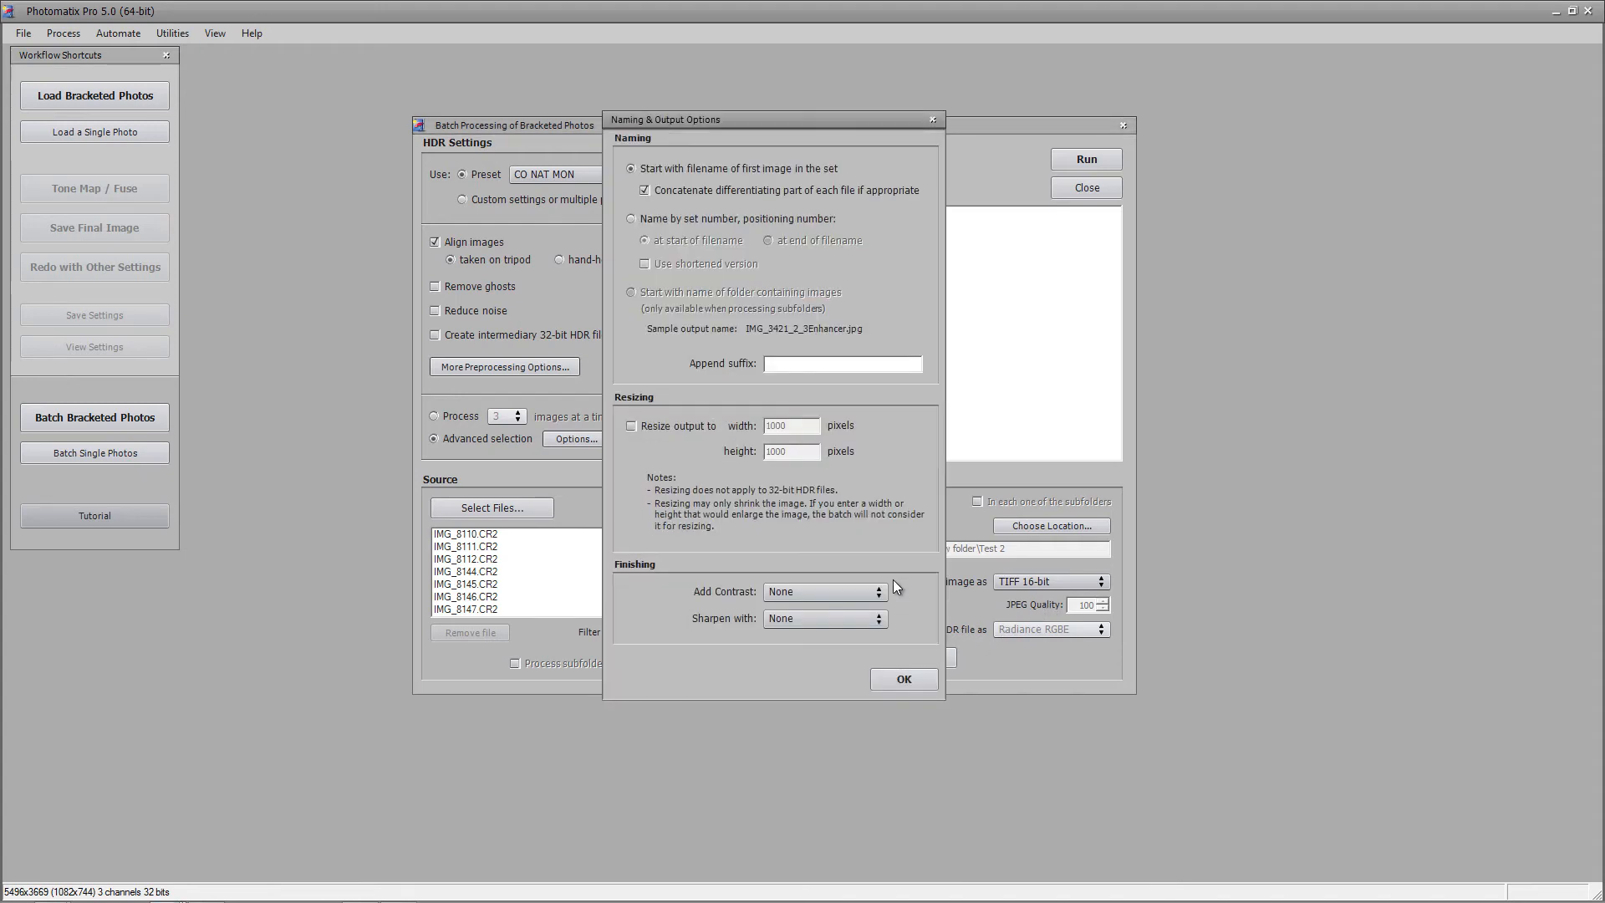
click(895, 675)
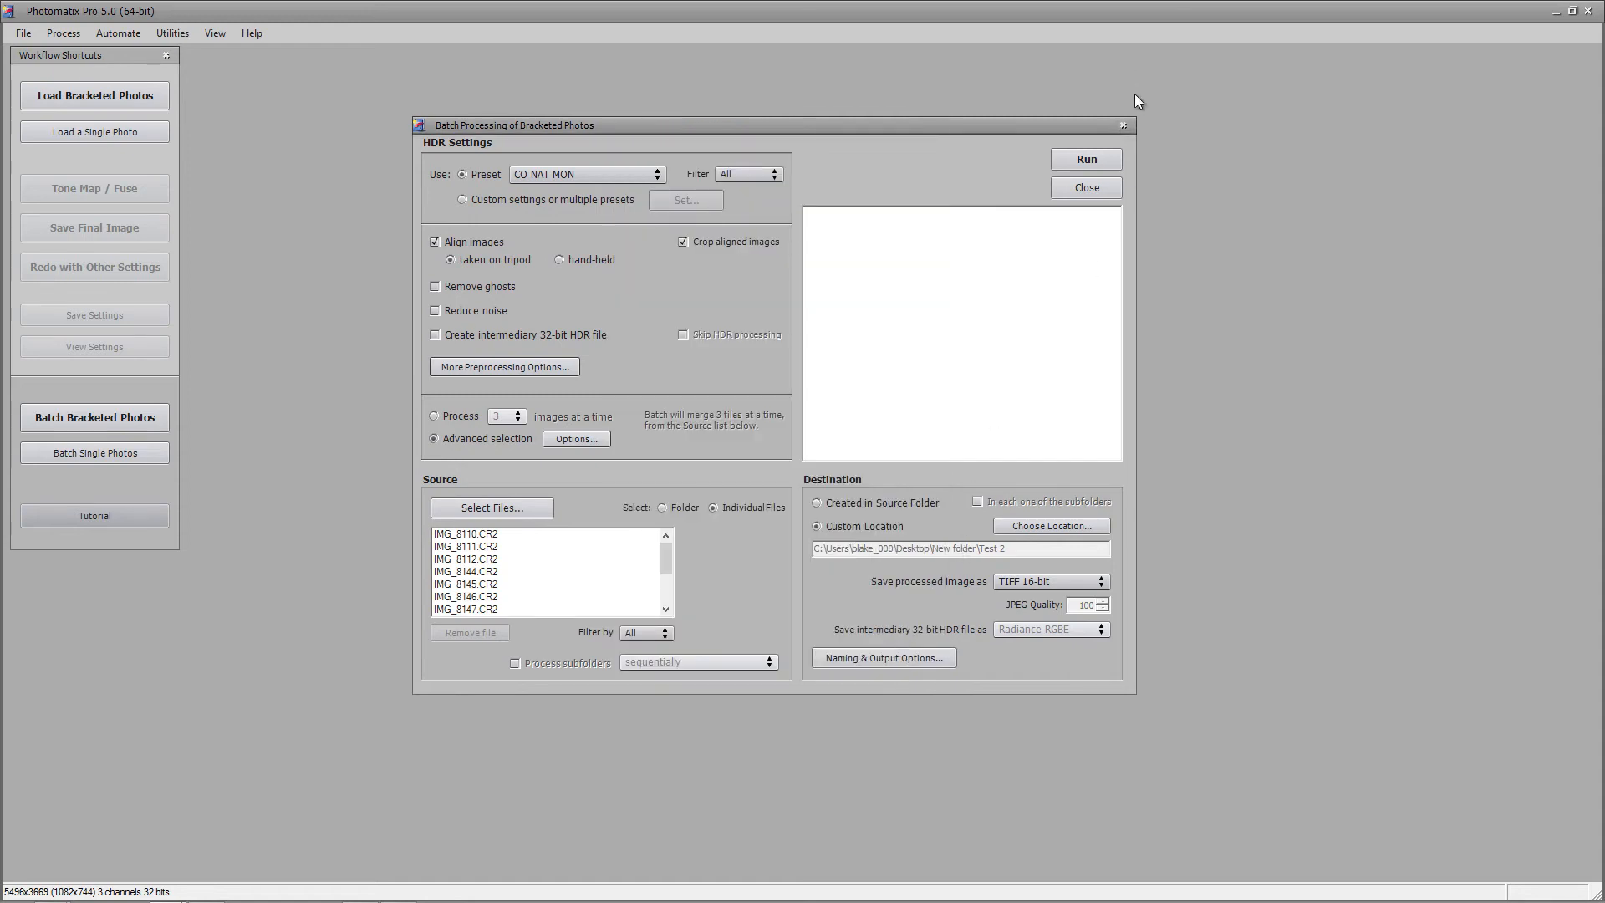
click(1085, 167)
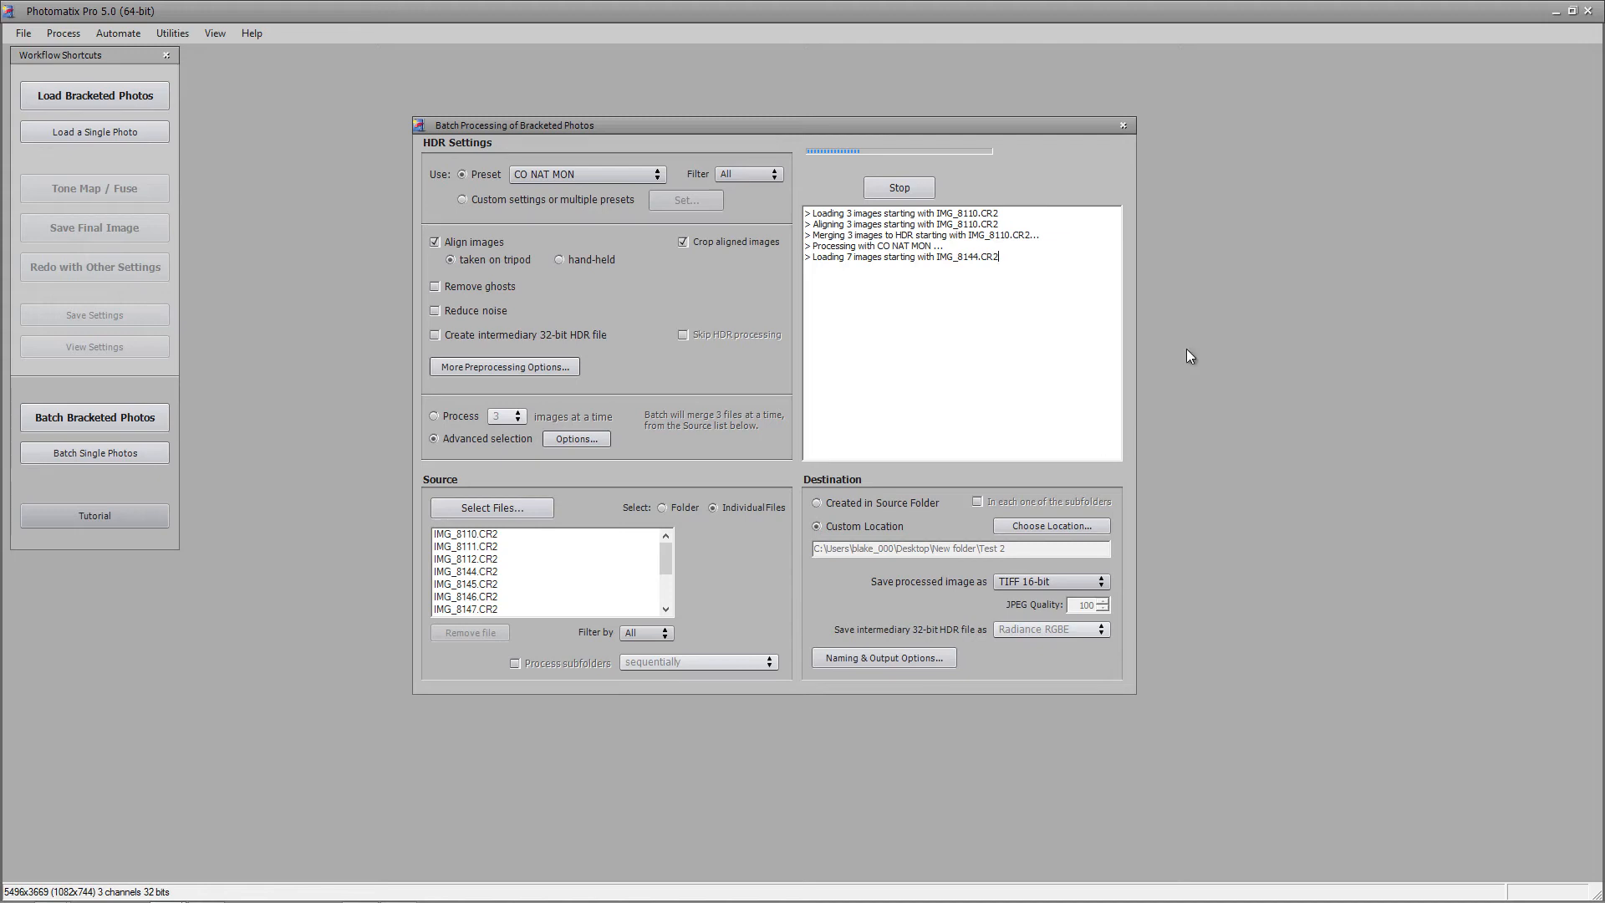
Follow the batch log as sets merge, highlighting the latest merging lines
drag(810, 257, 902, 255)
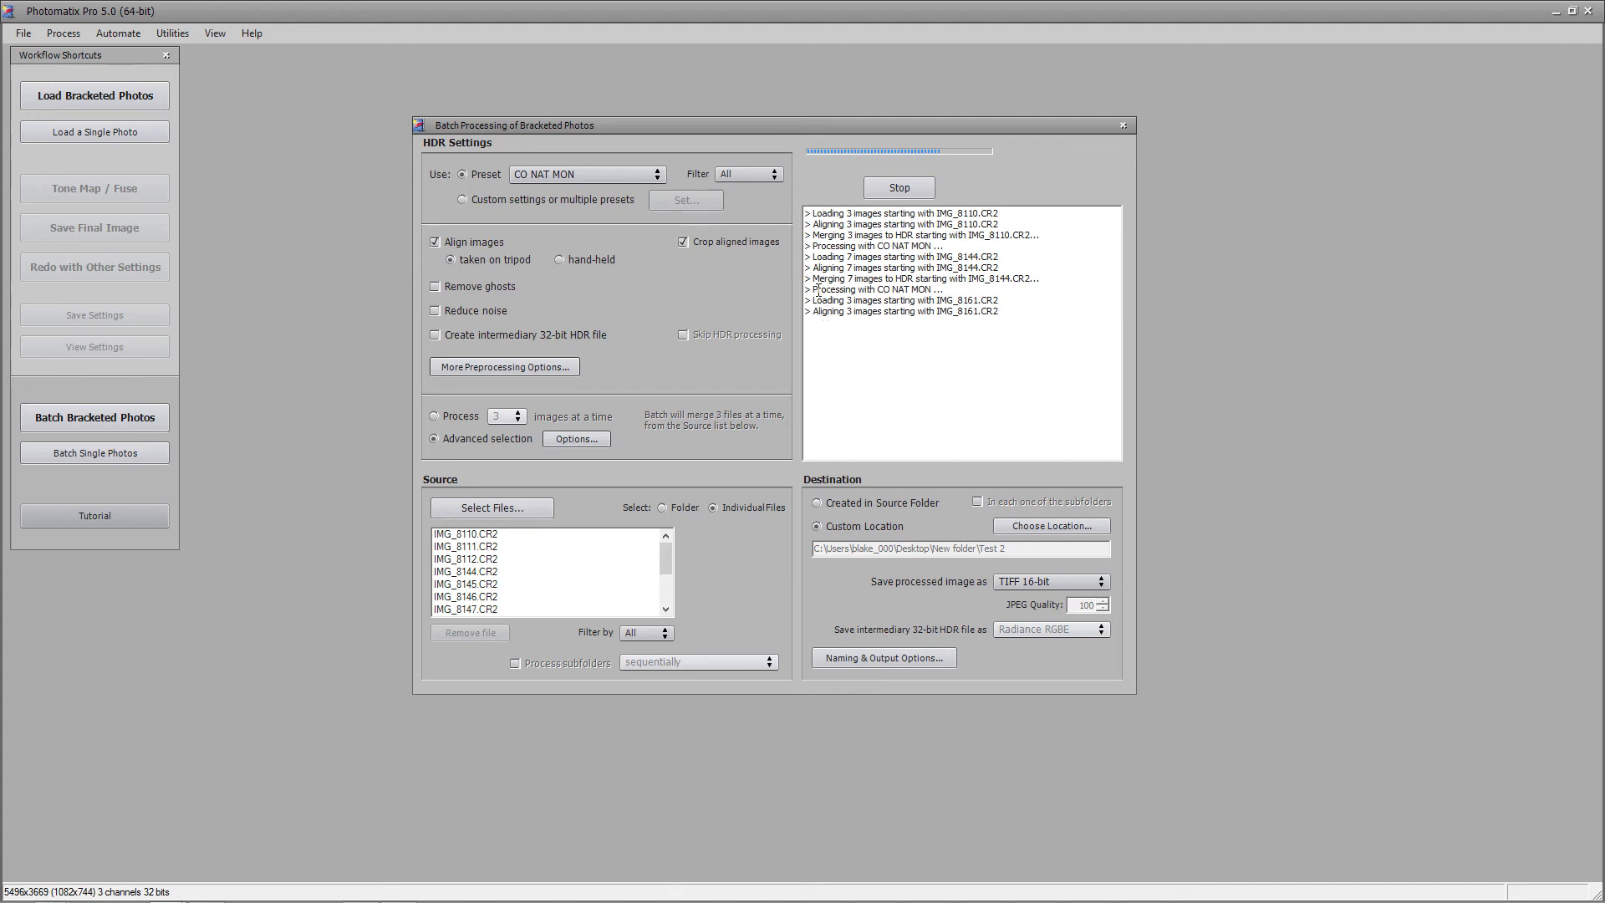
drag(821, 289, 911, 290)
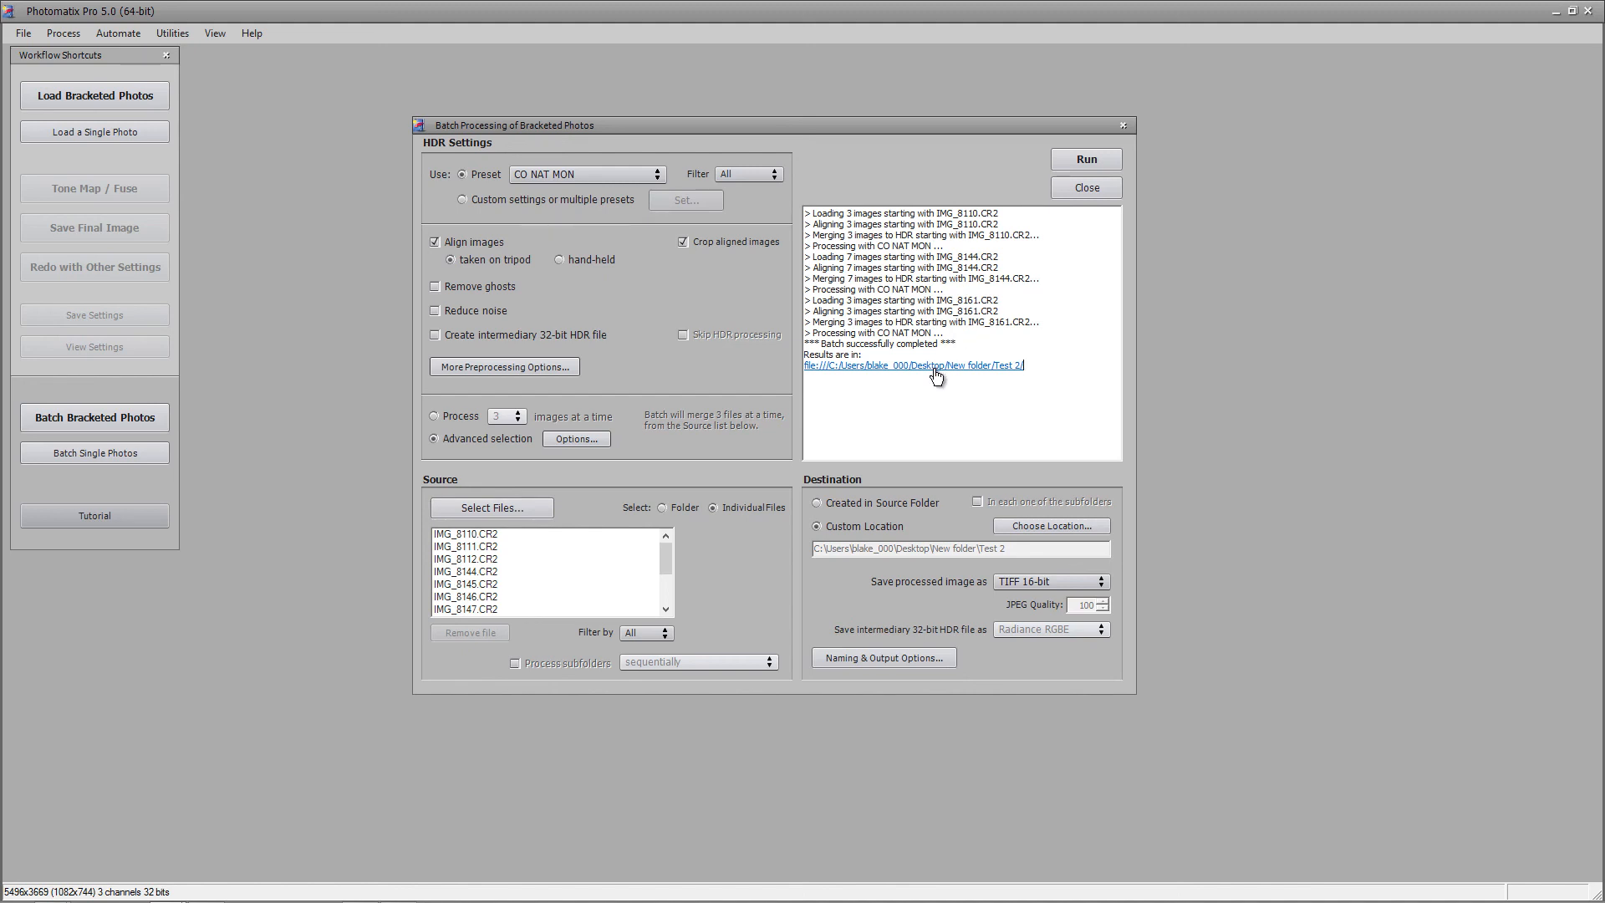
From the Test 2 folder, open IMG_8144_45_46_47_48_49_50.tif in Photoshop, dismissing the file-in-use error
click(883, 369)
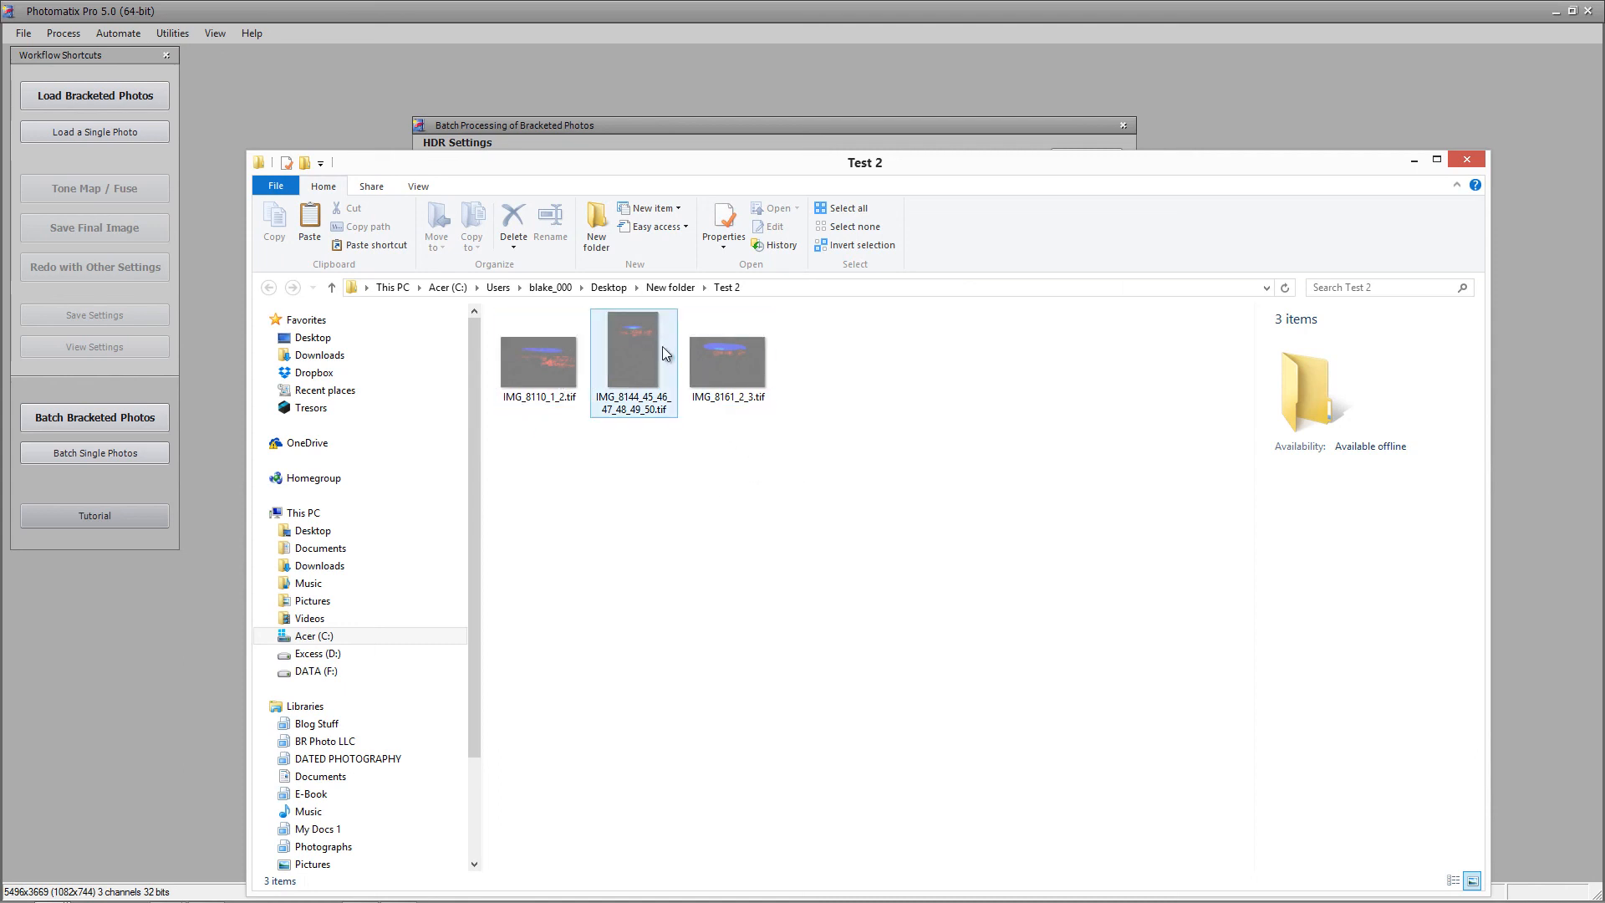
click(555, 369)
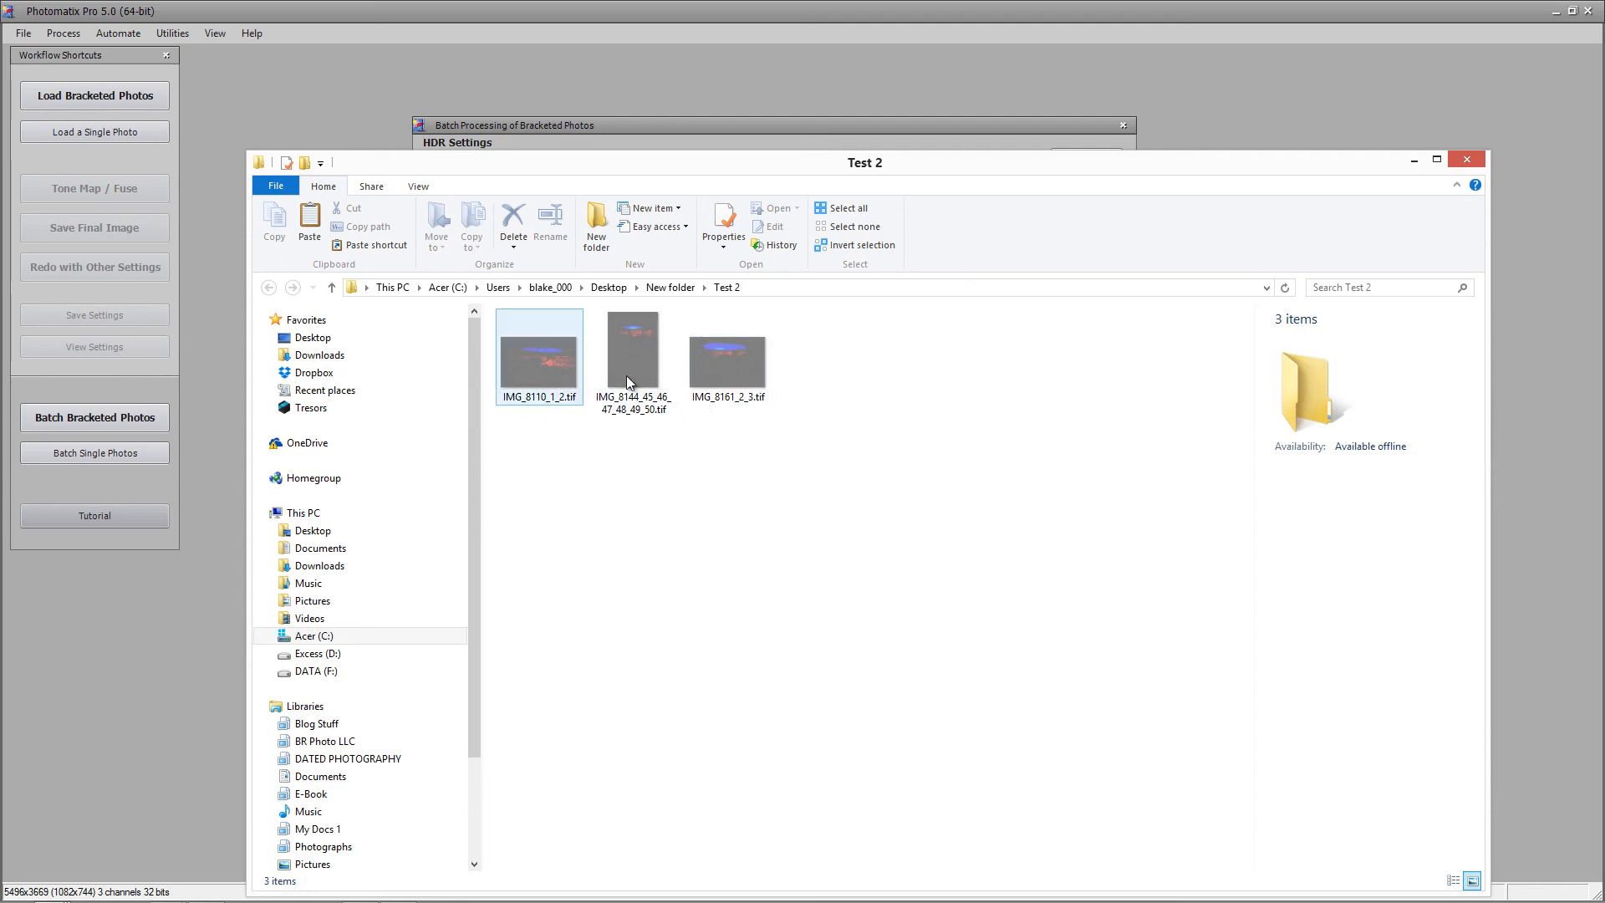
click(650, 353)
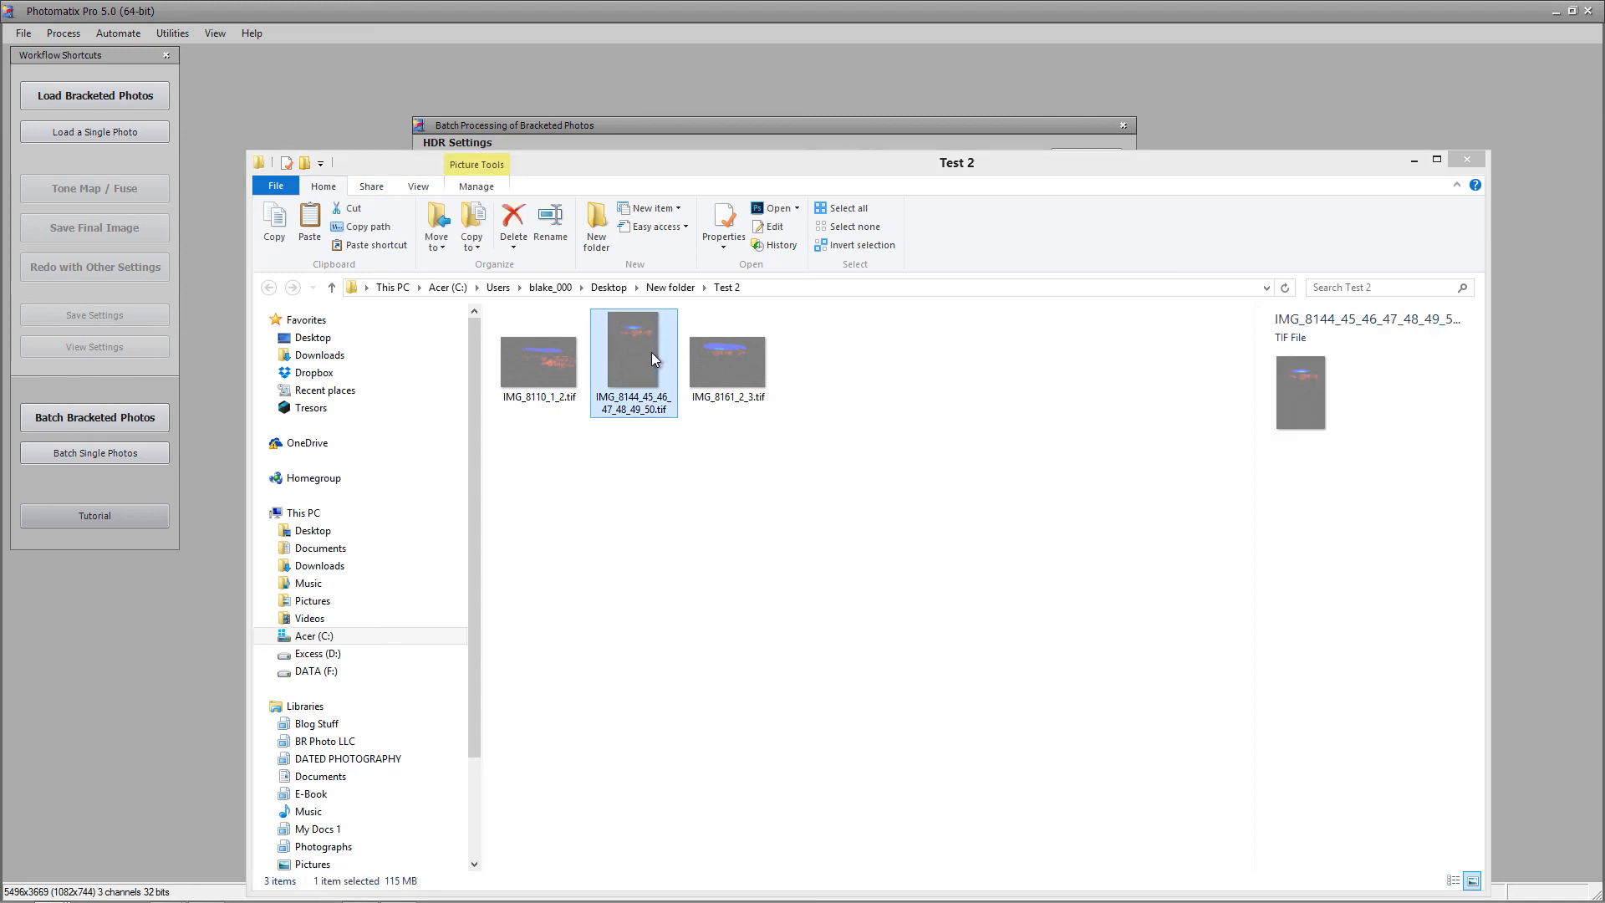
double_click(651, 353)
click(837, 337)
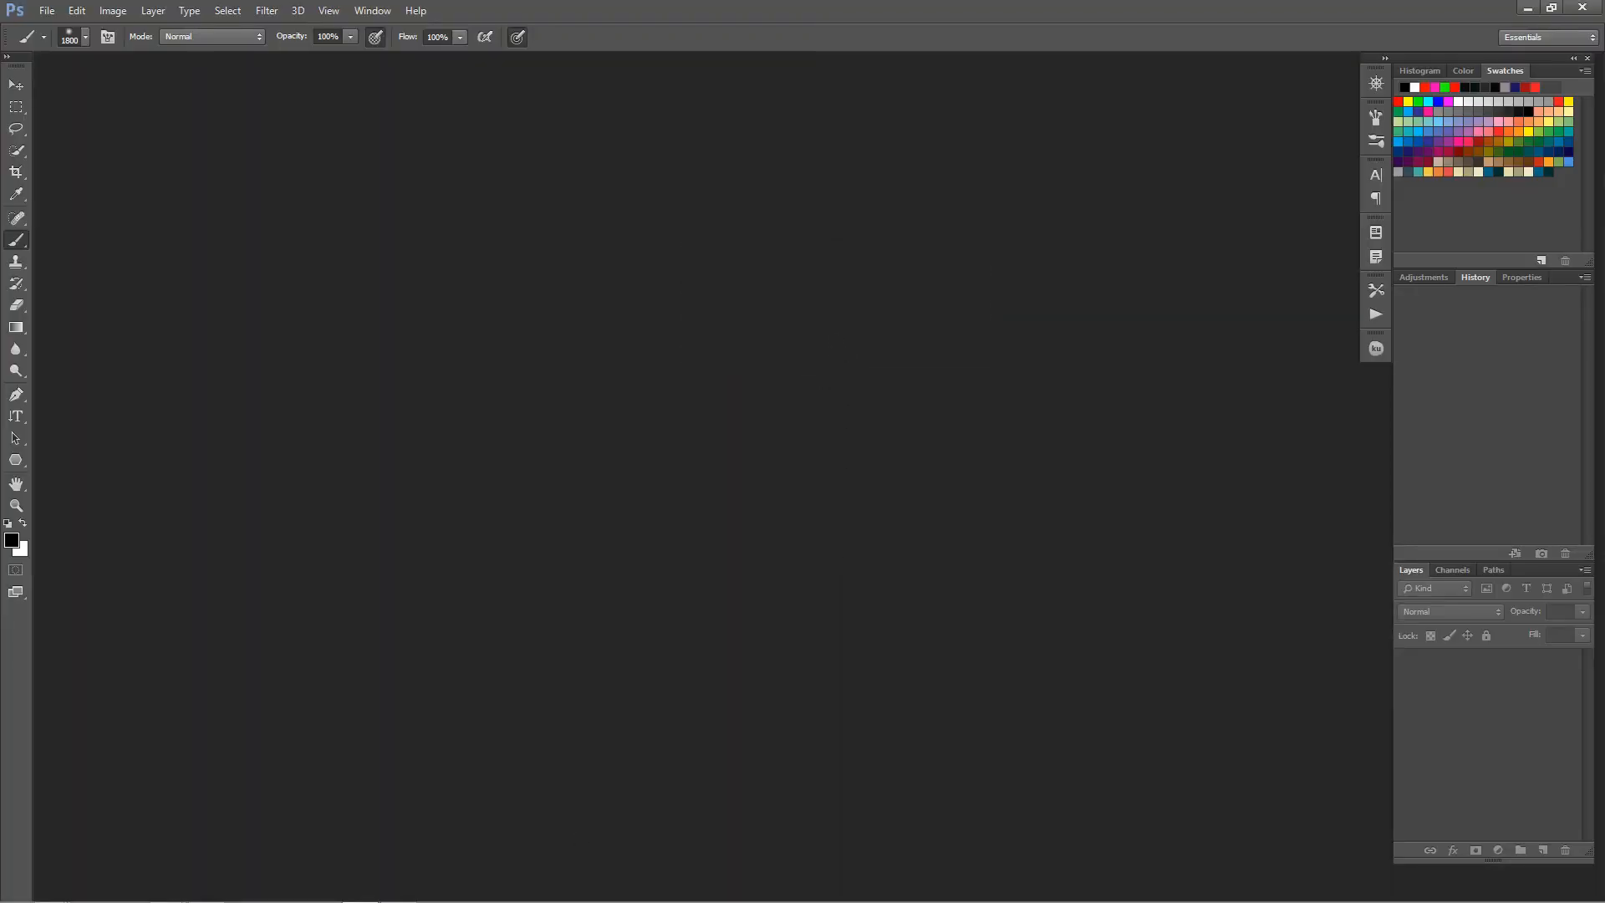
mouse_move(51, 891)
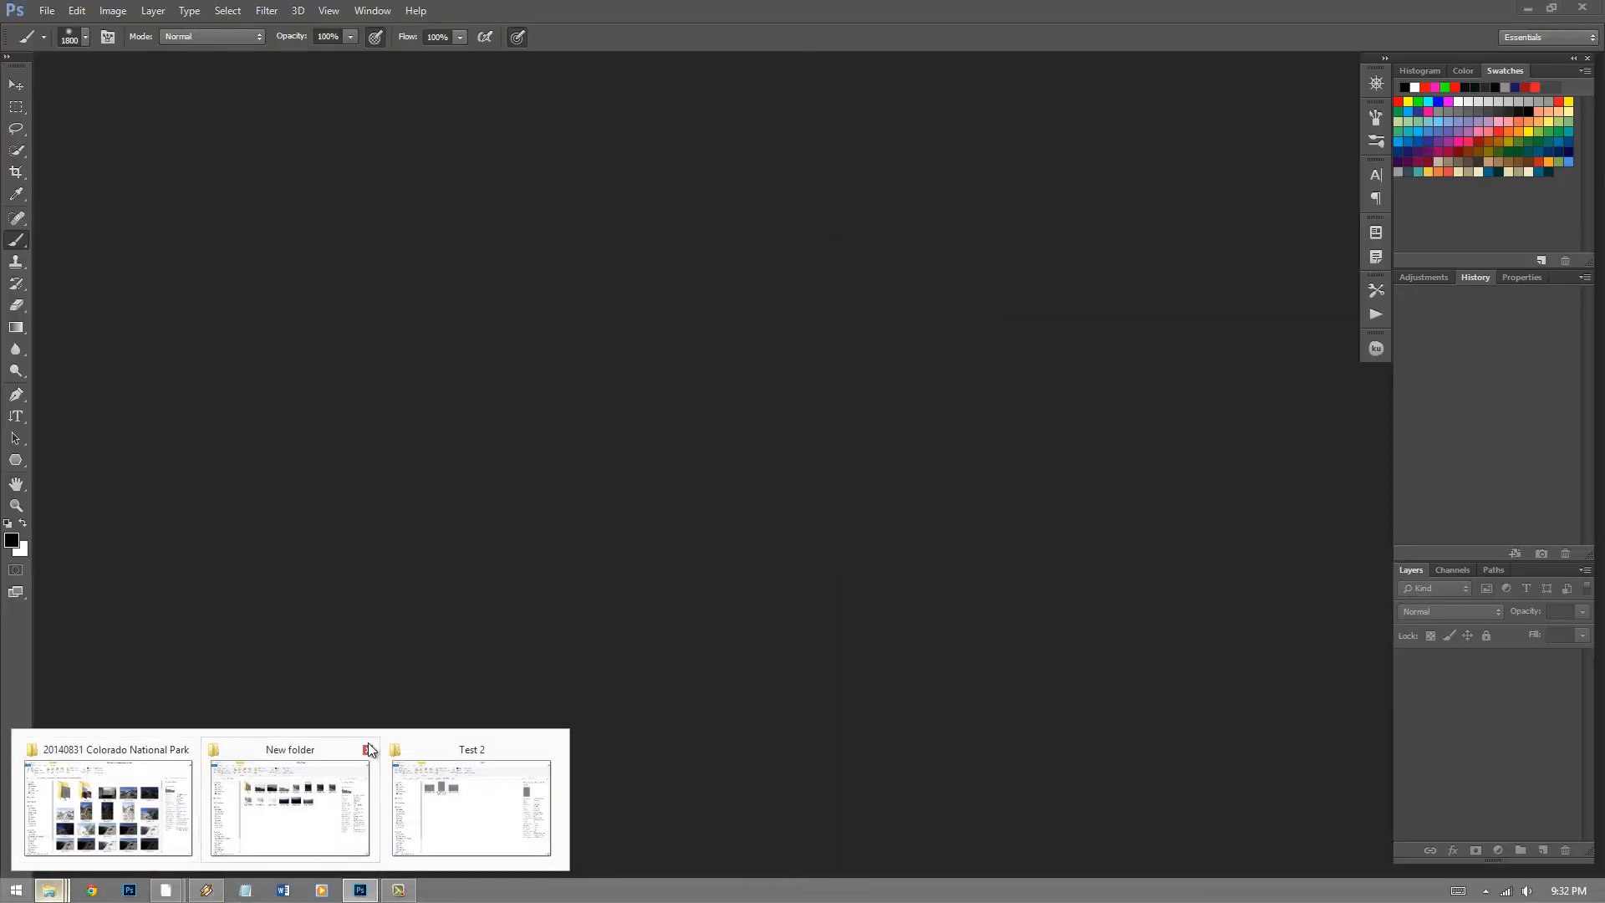
click(459, 754)
double_click(614, 368)
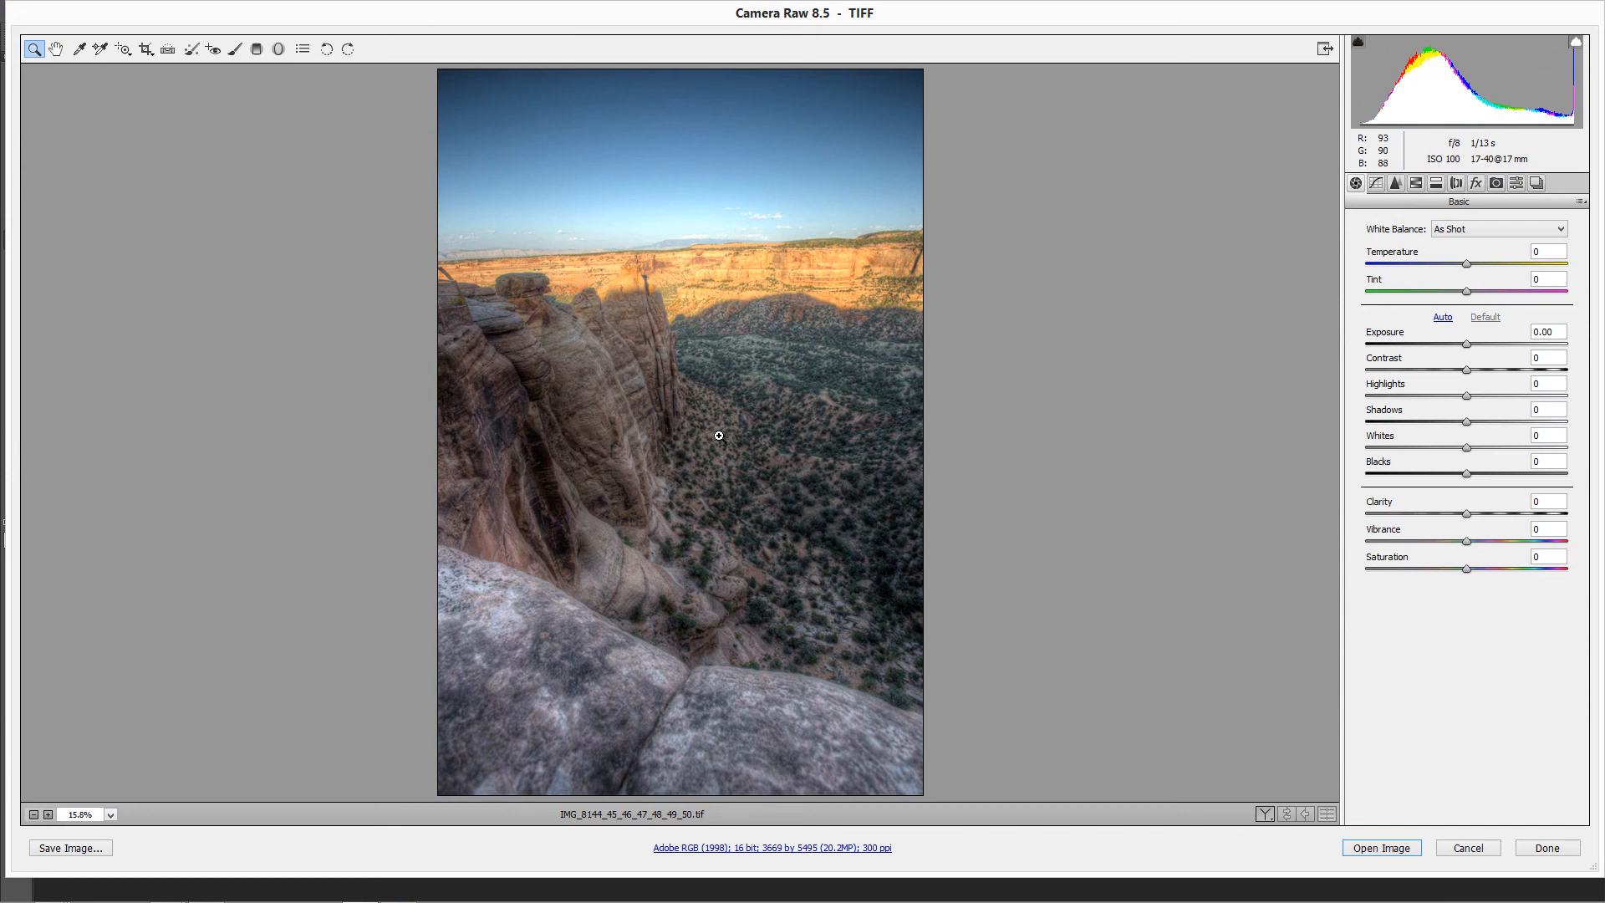
click(1468, 849)
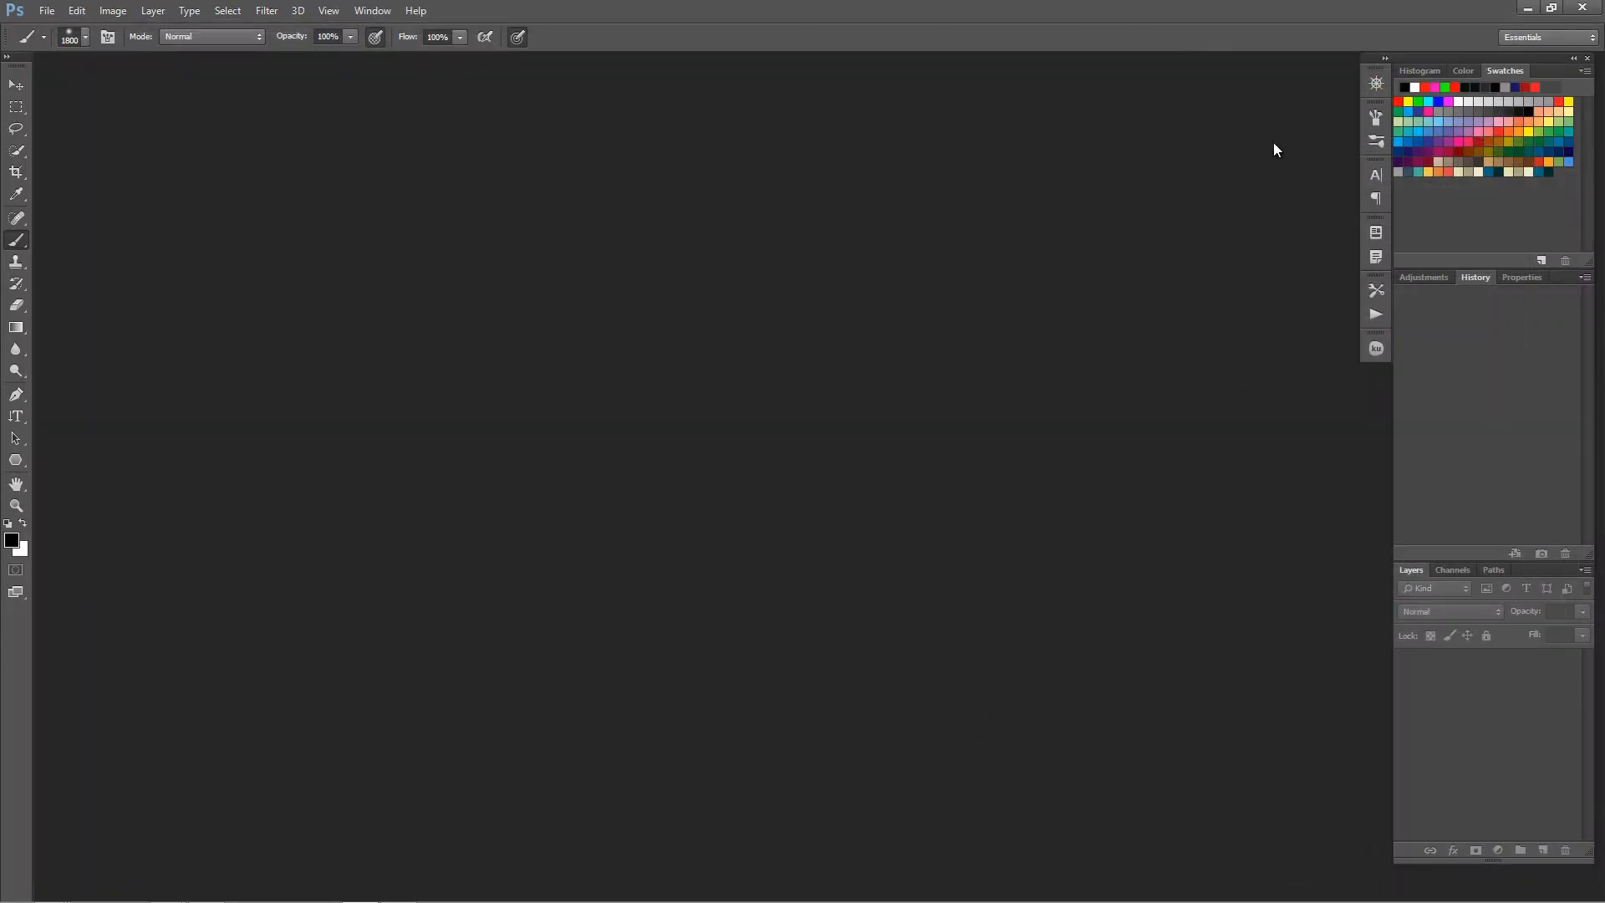